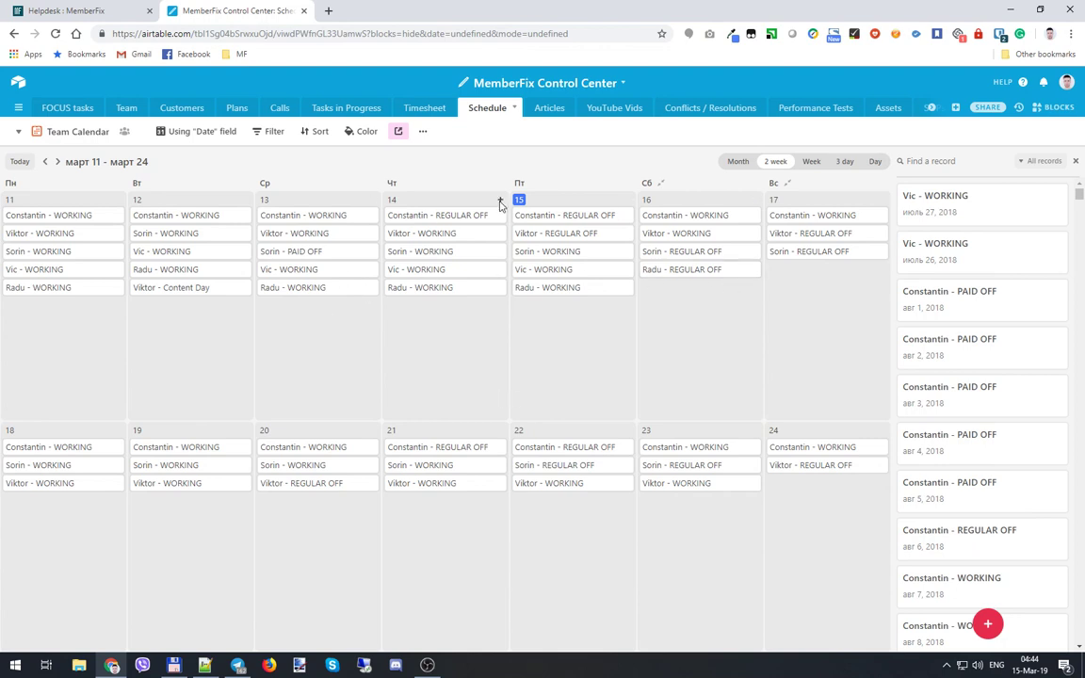
- Show the Team Calendar by month and filter its records to those whose Status has any of PAID OFF
click(732, 163)
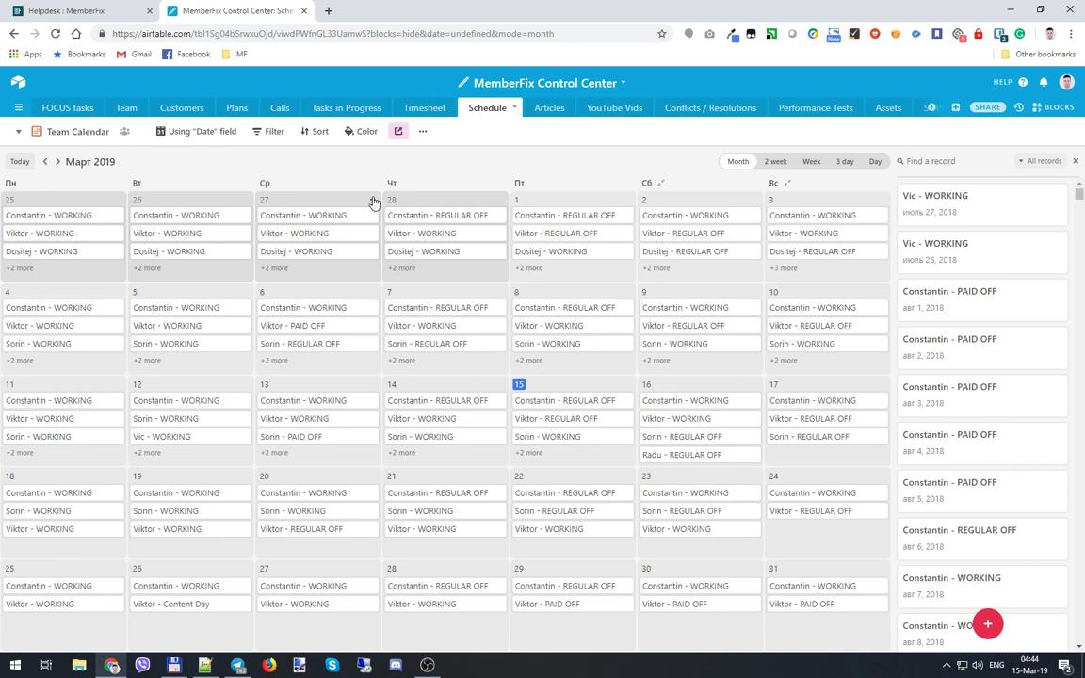
click(266, 132)
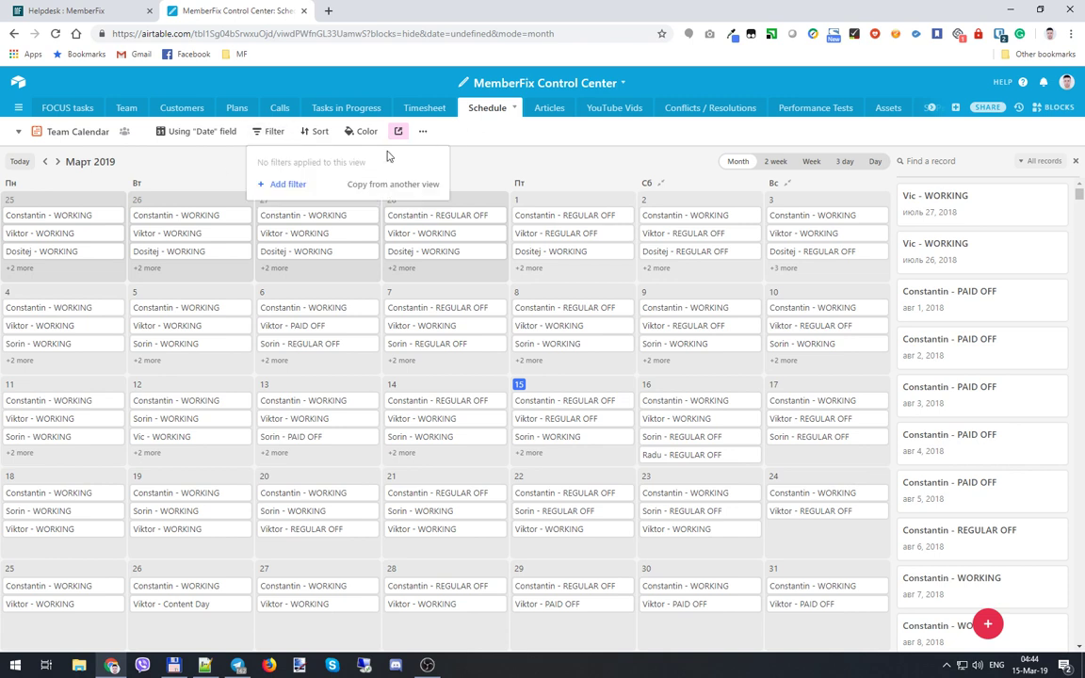
click(283, 188)
click(346, 162)
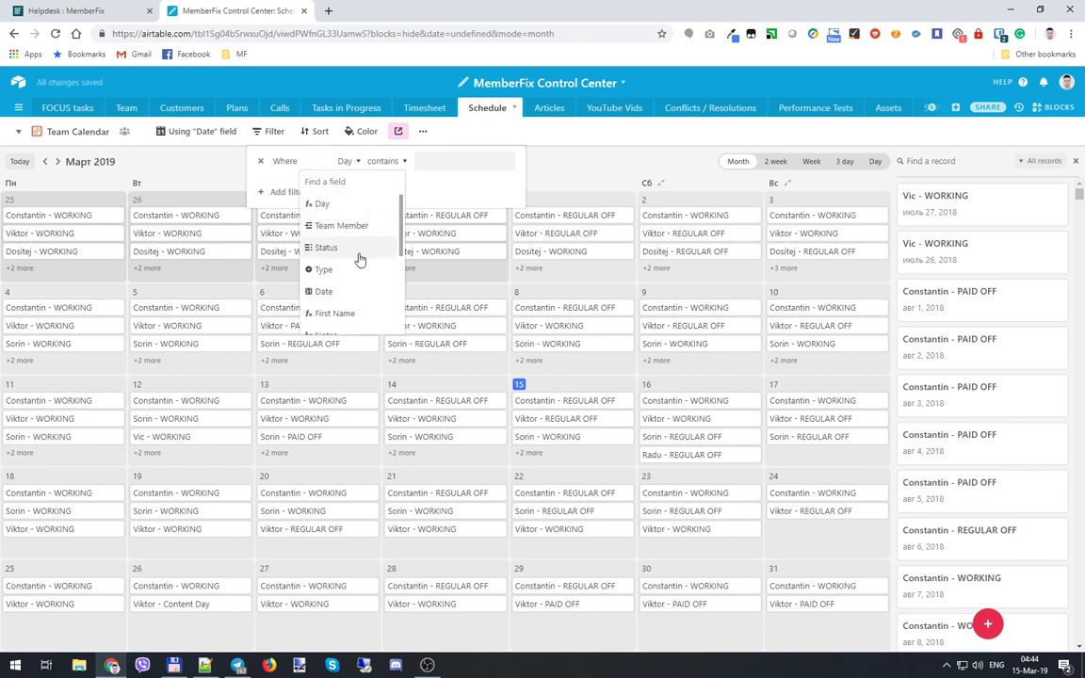
scroll(353, 287, down, 1)
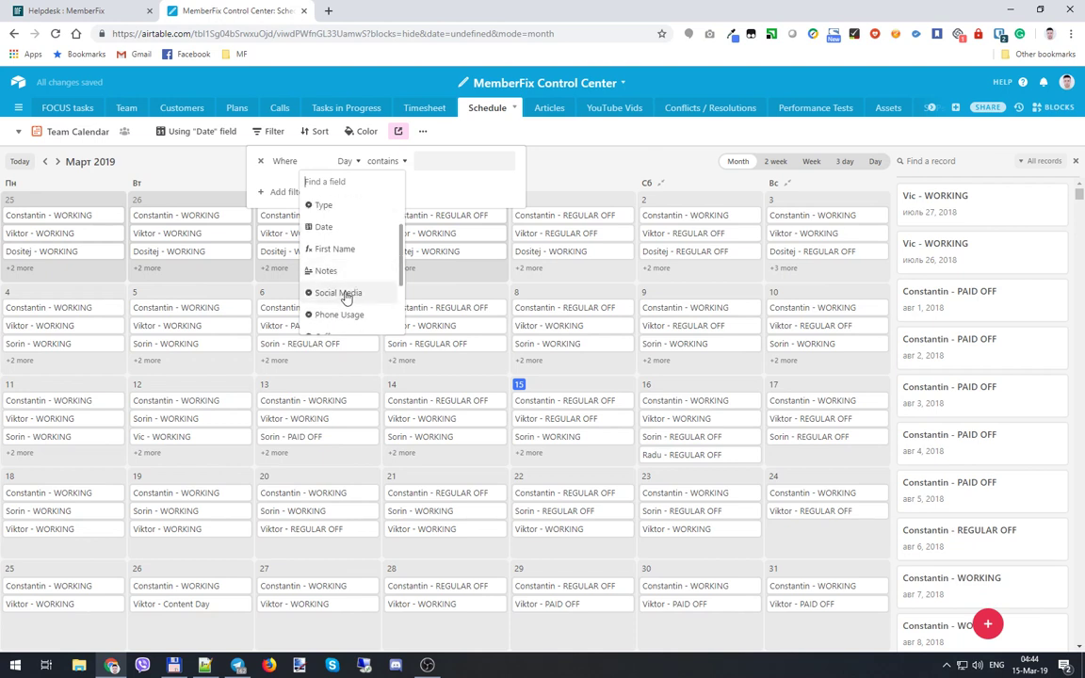
scroll(362, 234, up, 1)
click(354, 245)
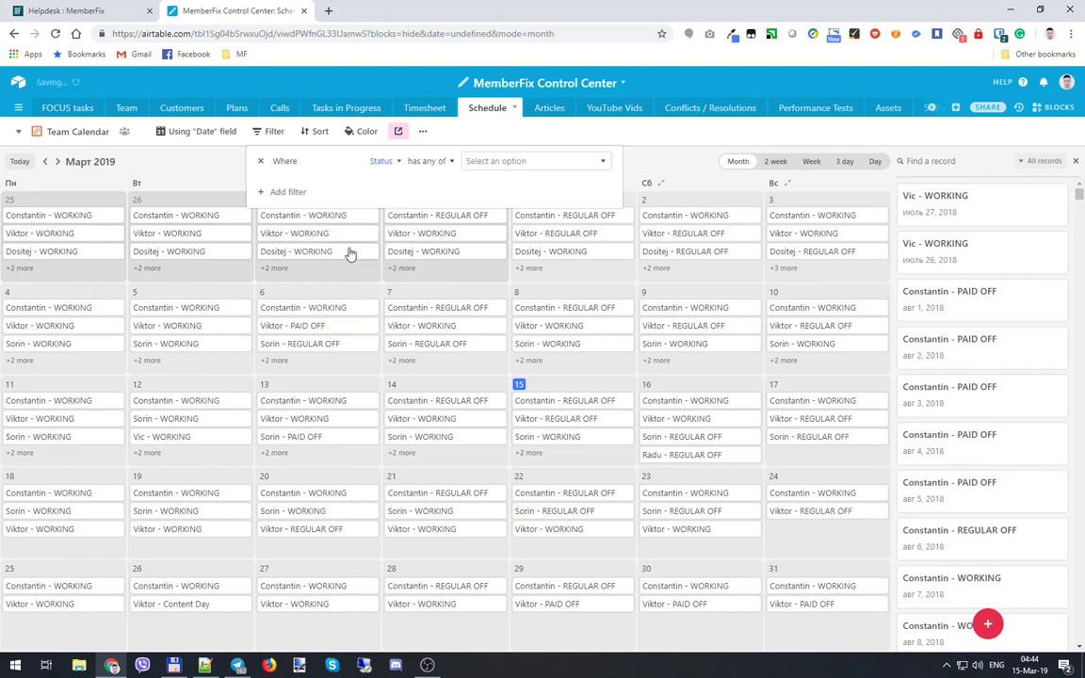
click(516, 164)
click(517, 249)
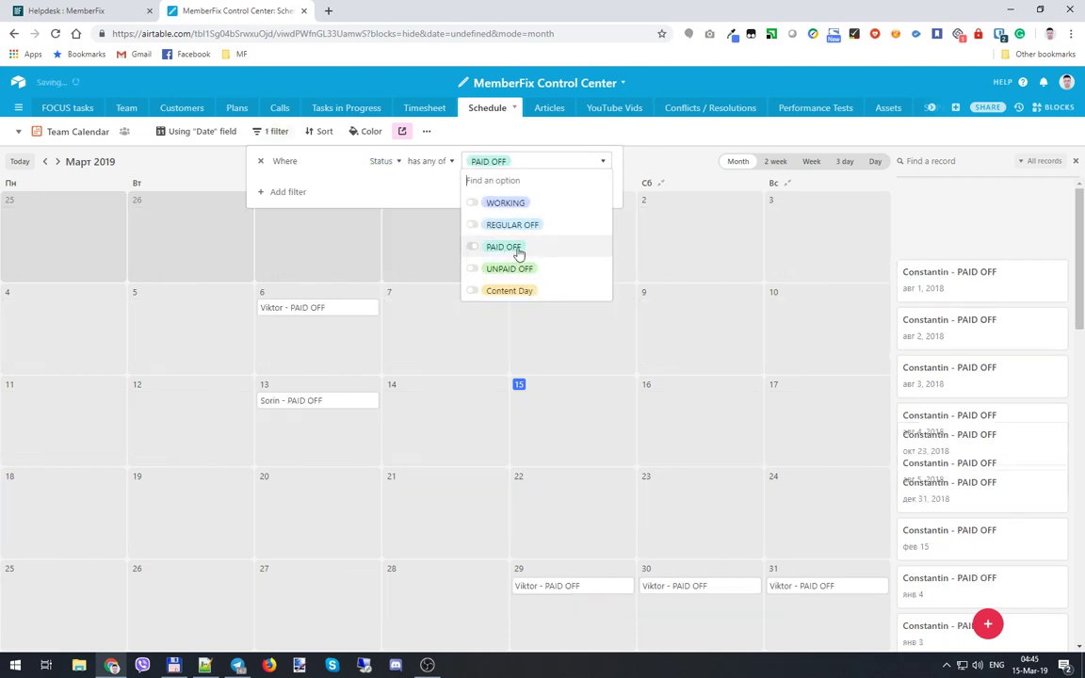
click(475, 161)
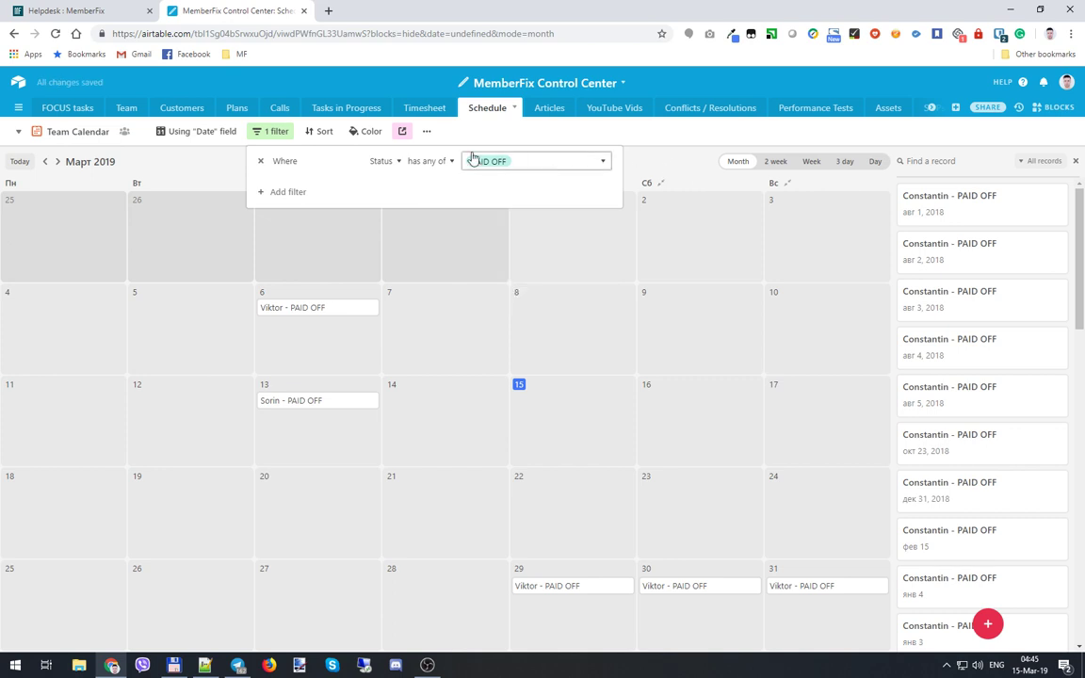
click(271, 134)
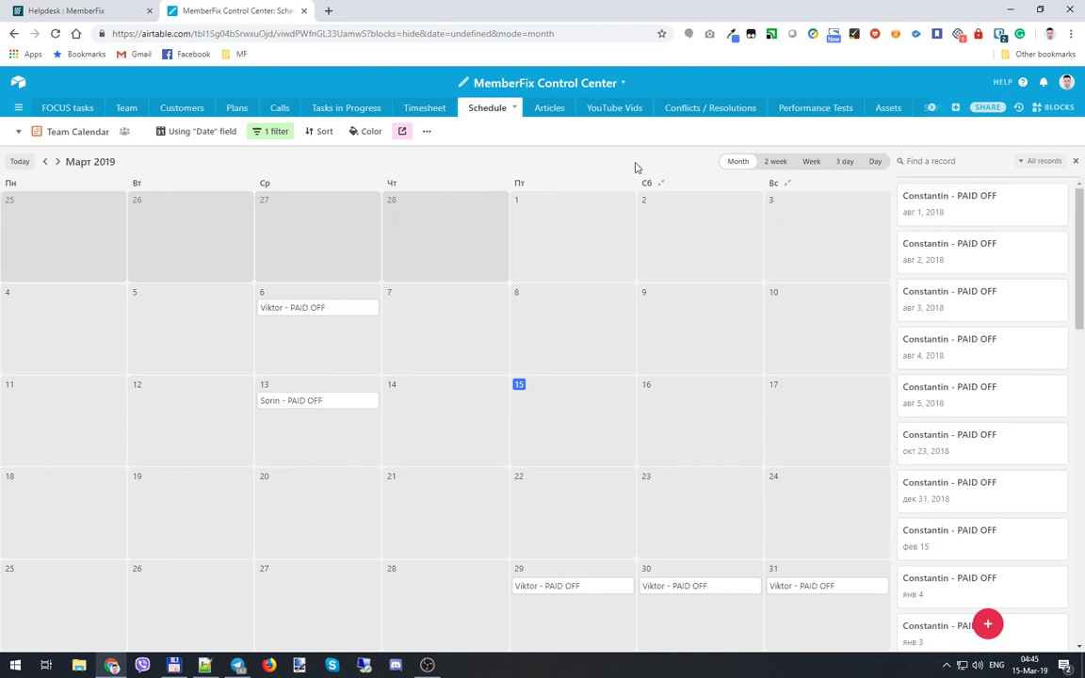
- Switch the Team Calendar to the two-week layout and remove its Status filter
click(770, 161)
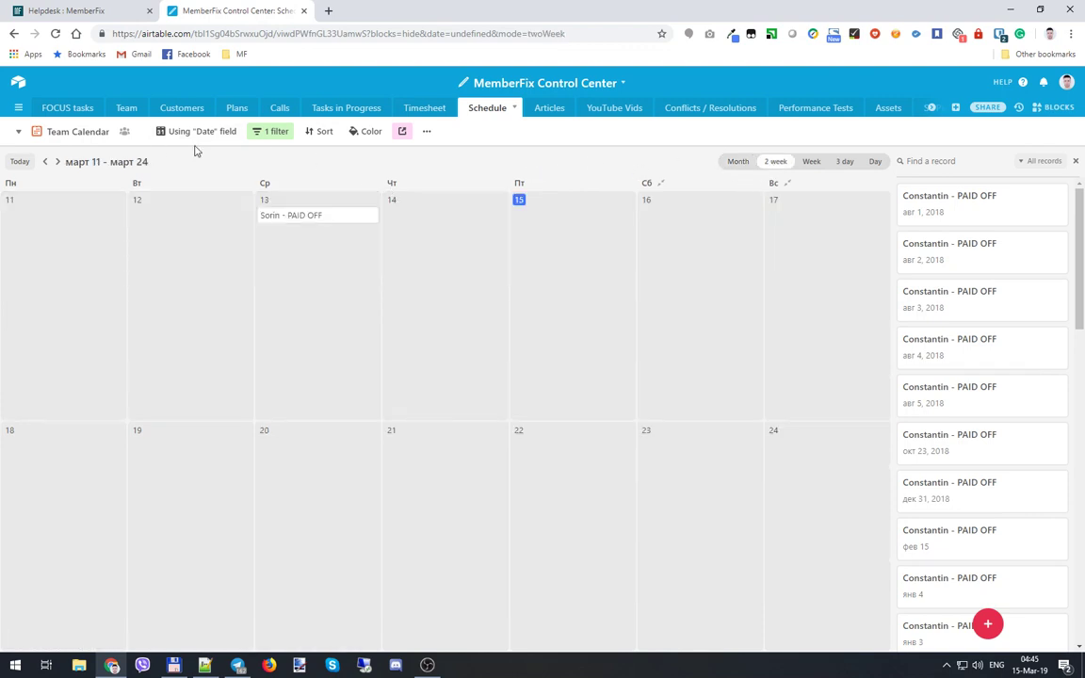
click(268, 132)
click(259, 161)
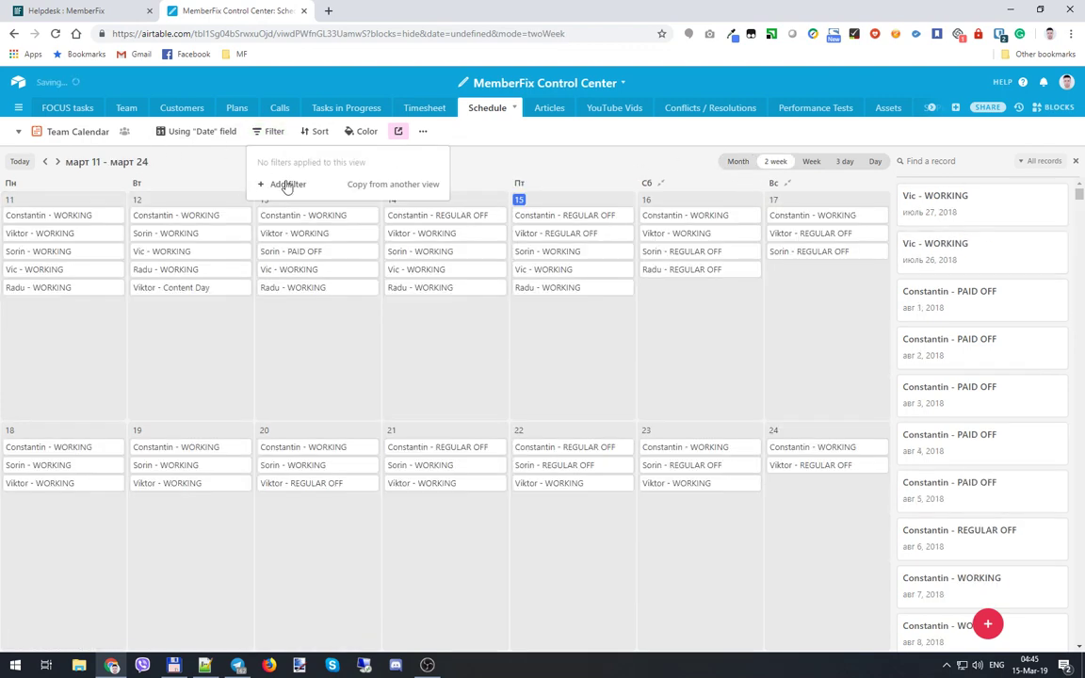
click(505, 167)
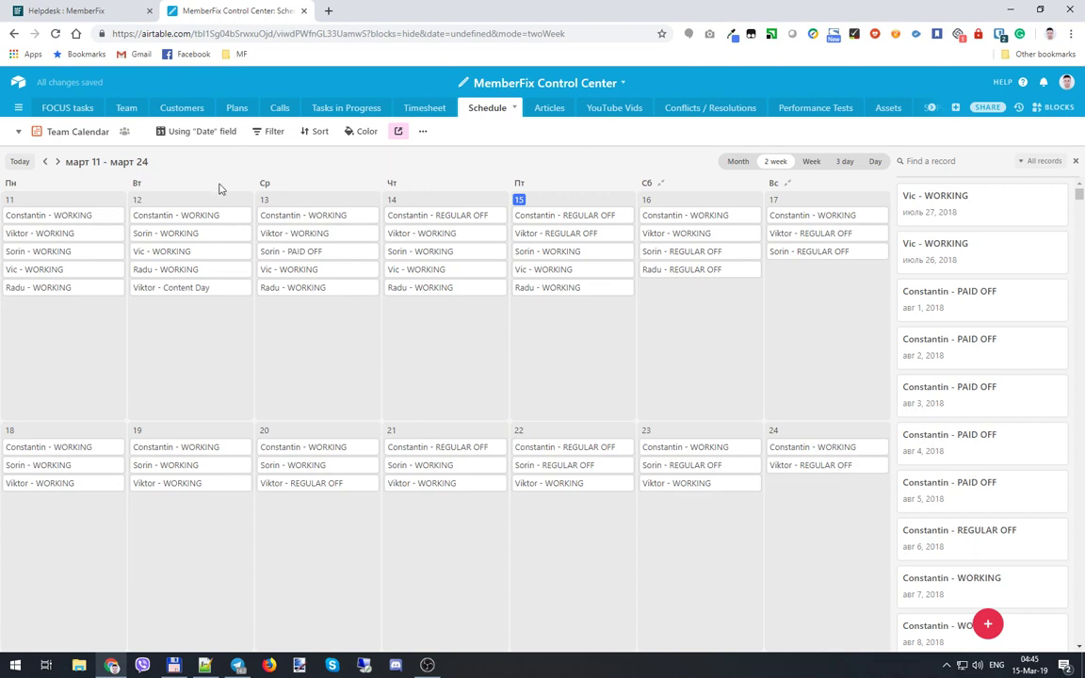
- Create a new calendar view of the Schedule table based on the Date field and name it "Paid offs"
click(20, 133)
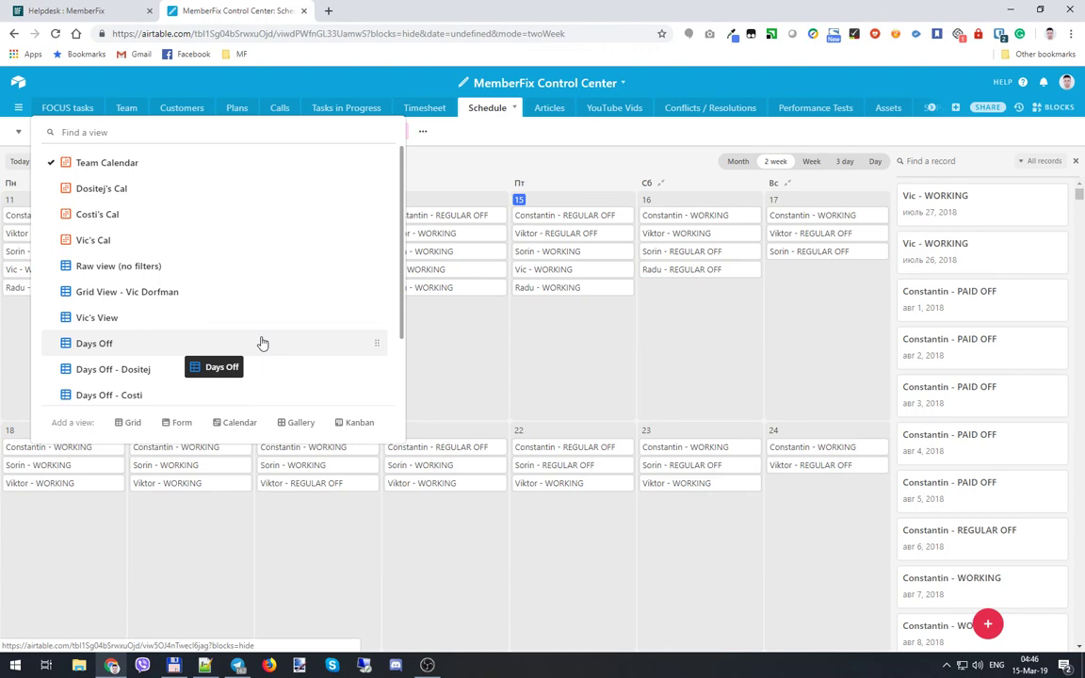
click(235, 422)
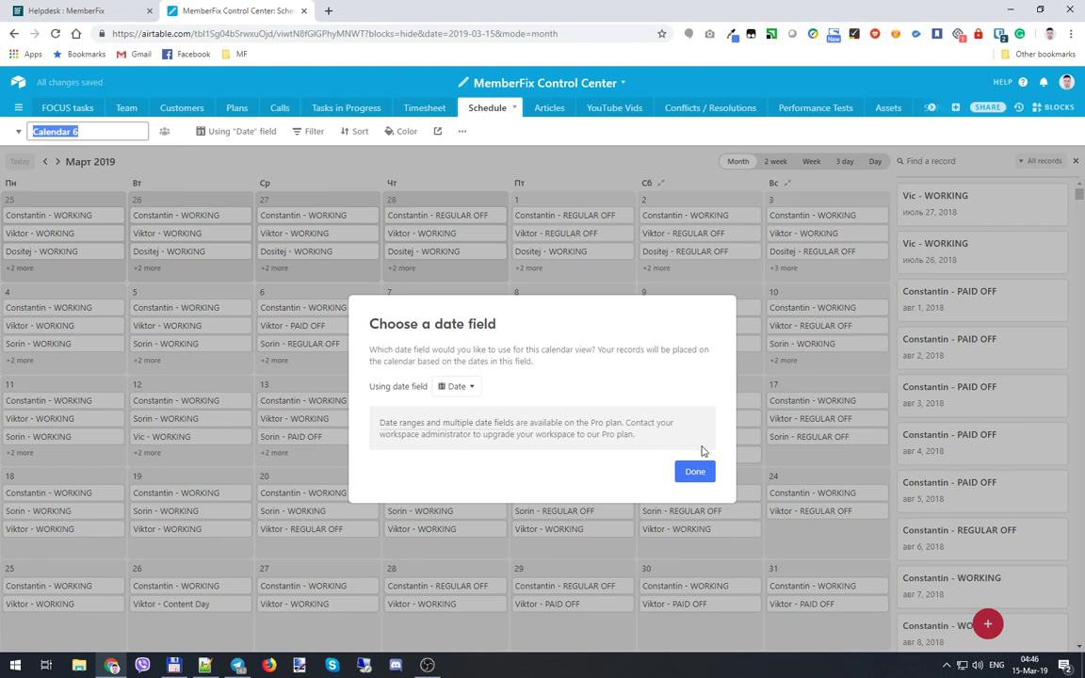
click(694, 471)
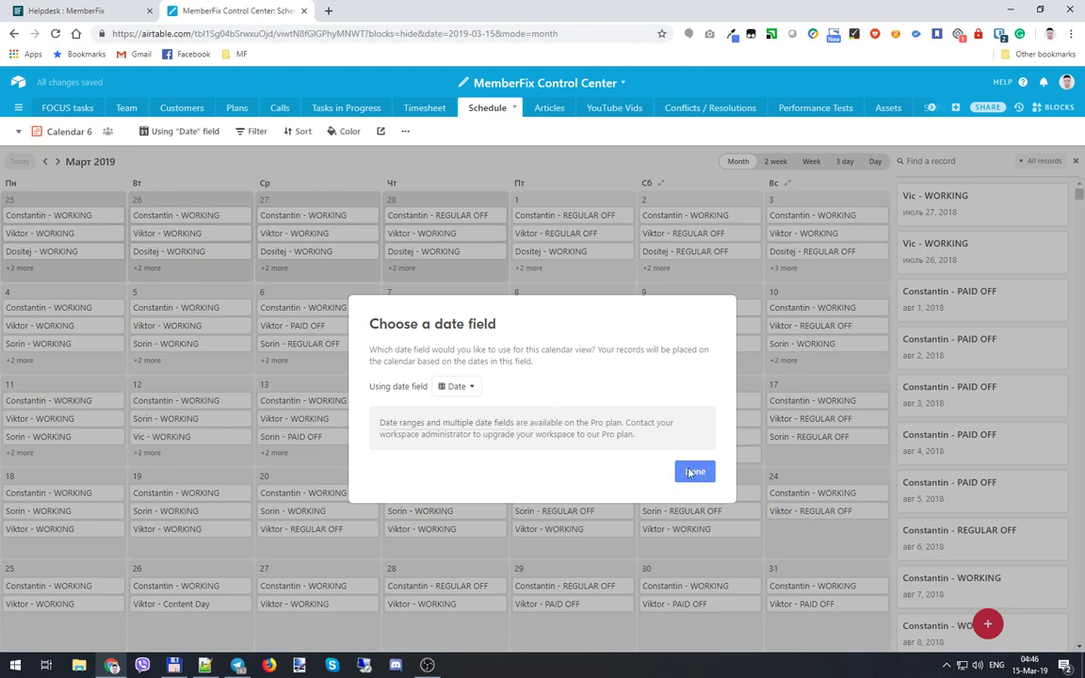
click(405, 131)
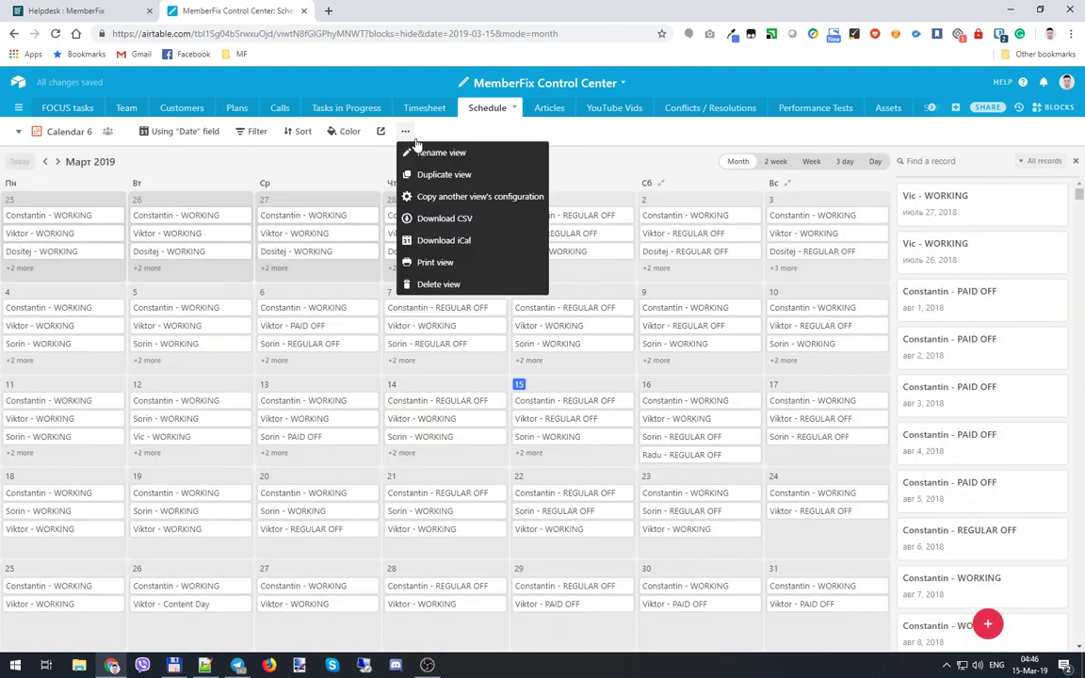
click(431, 151)
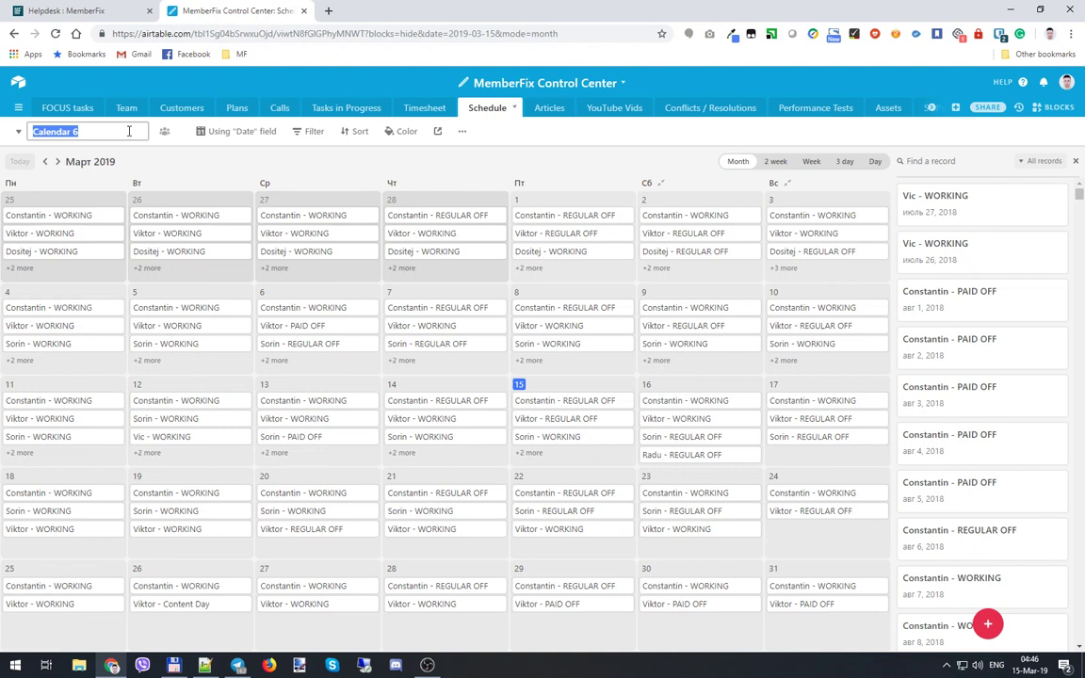
text(Paid offs)
key(Return)
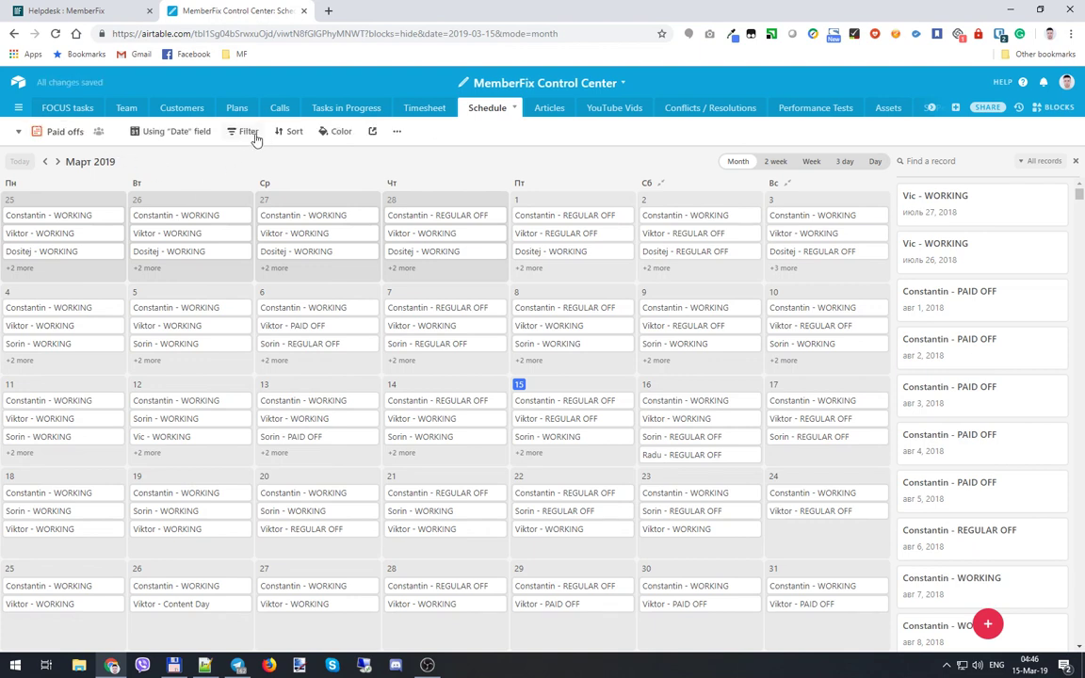
- Filter the Paid offs view to records where Status has any of PAID OFF
click(234, 129)
click(203, 178)
click(319, 162)
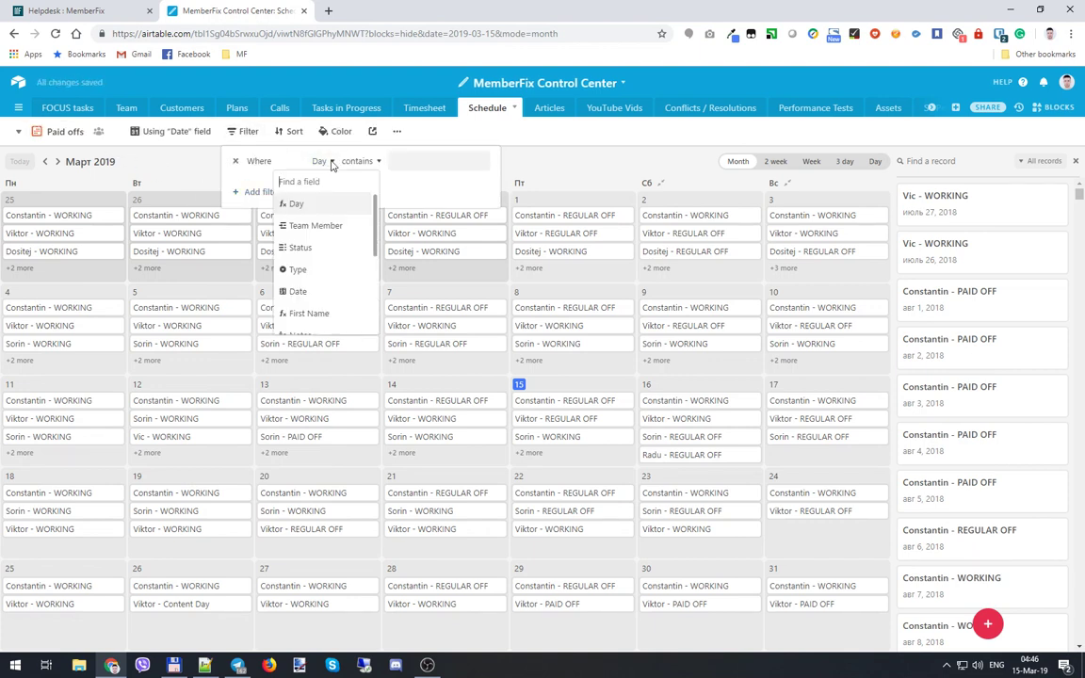
click(285, 230)
click(471, 165)
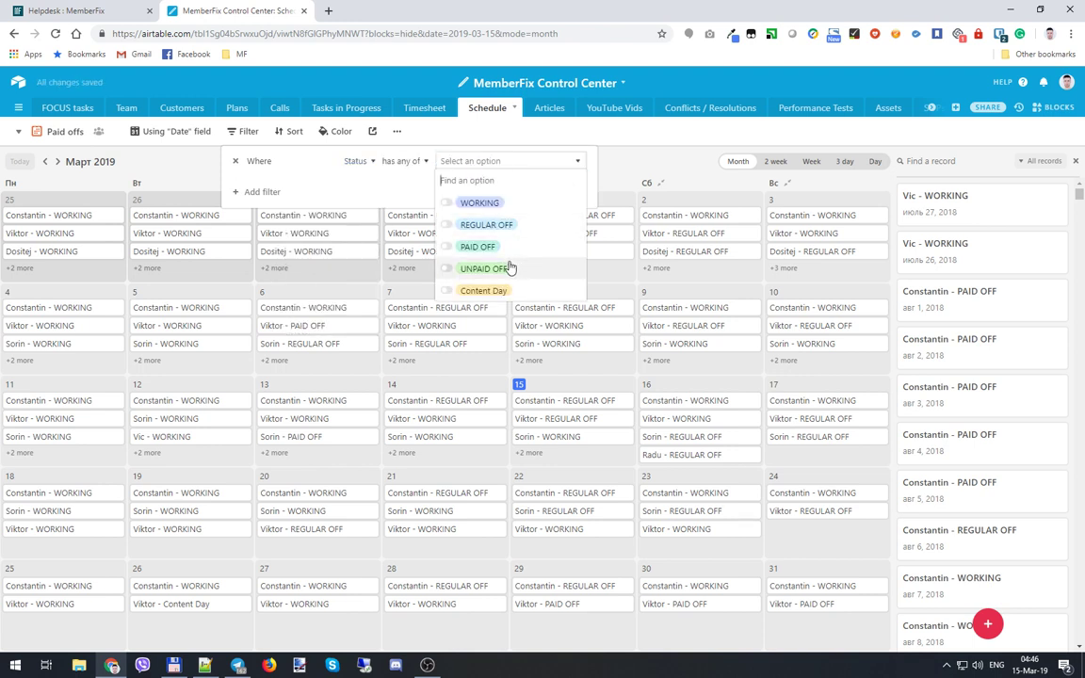
click(513, 247)
click(662, 153)
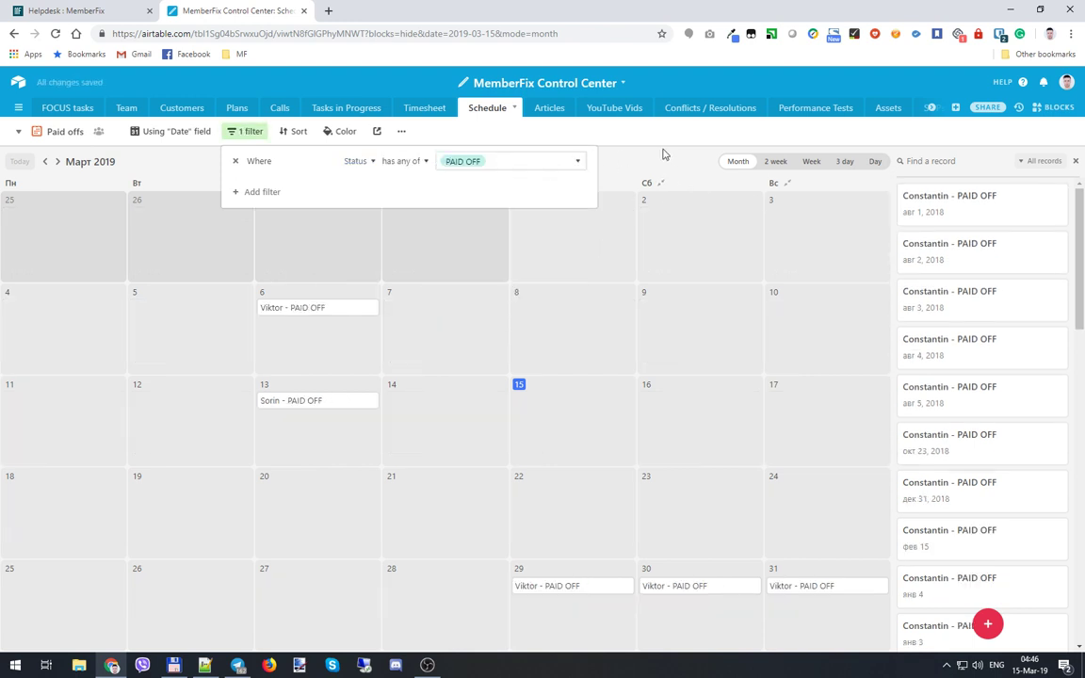
click(411, 117)
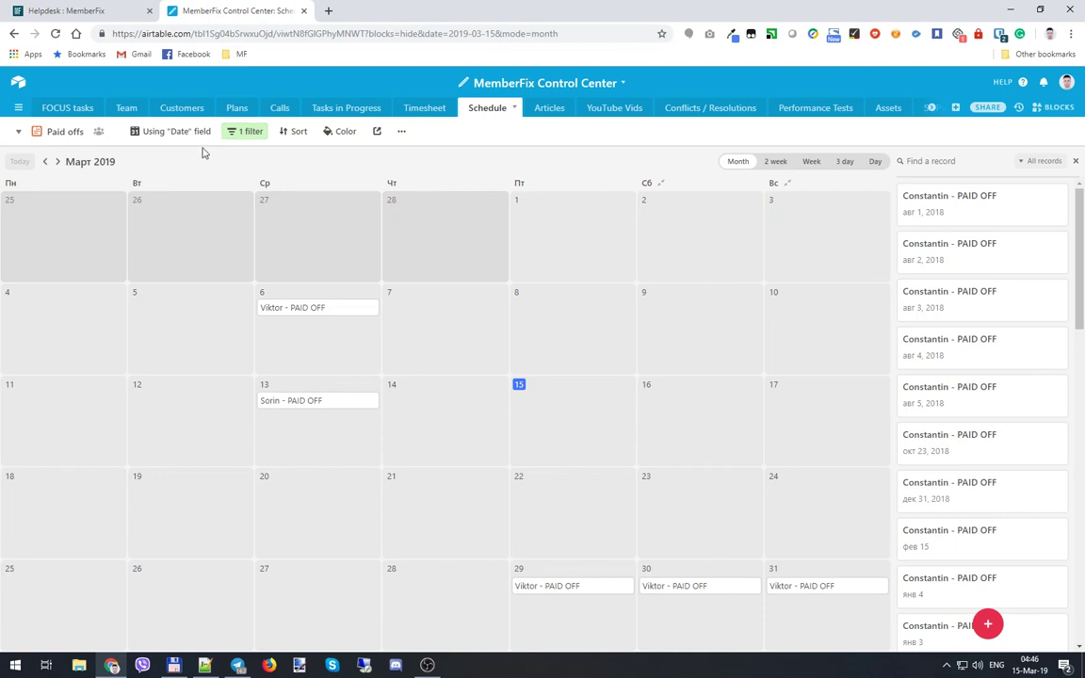
- Browse the Paid offs calendar across the months from January to May 2019 to examine the paid days off
click(58, 163)
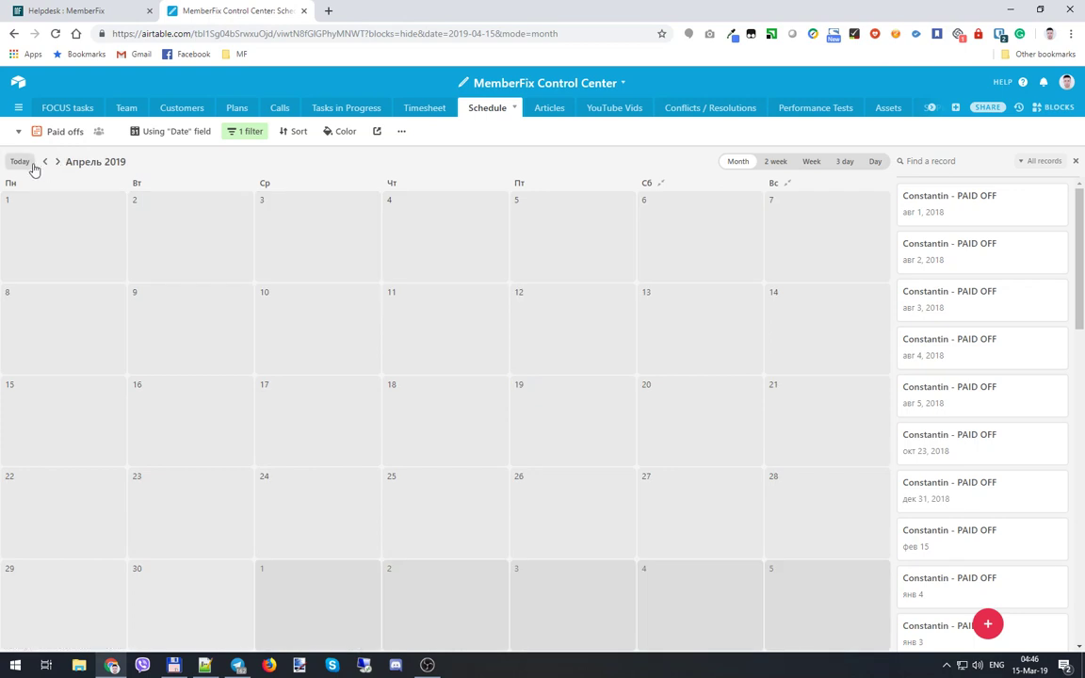
click(45, 163)
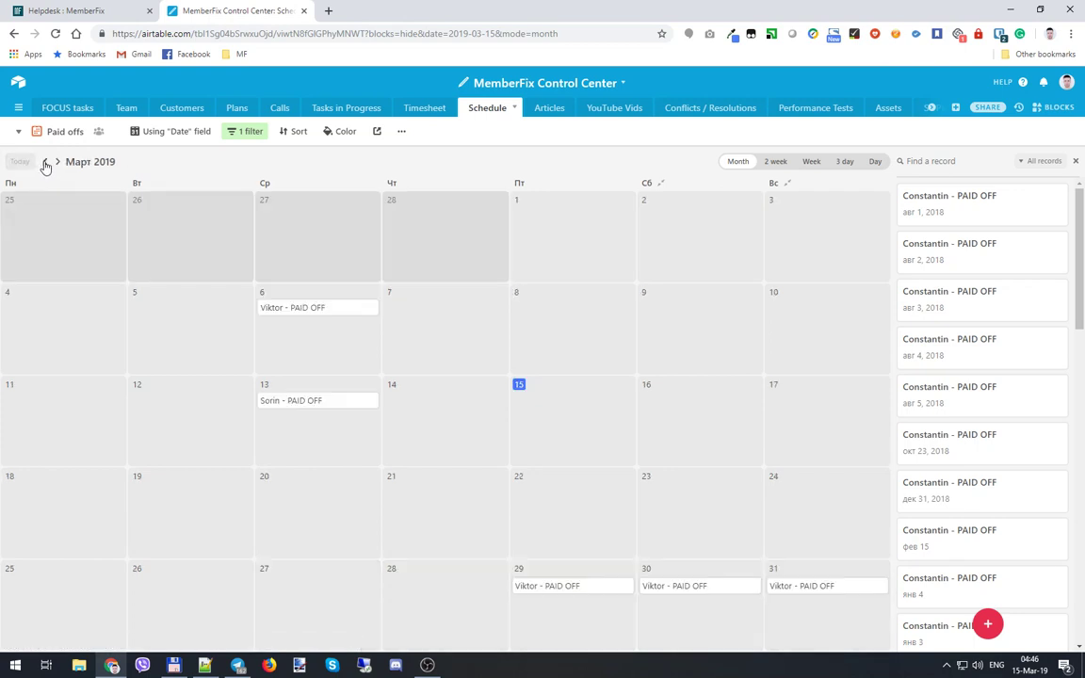
click(44, 163)
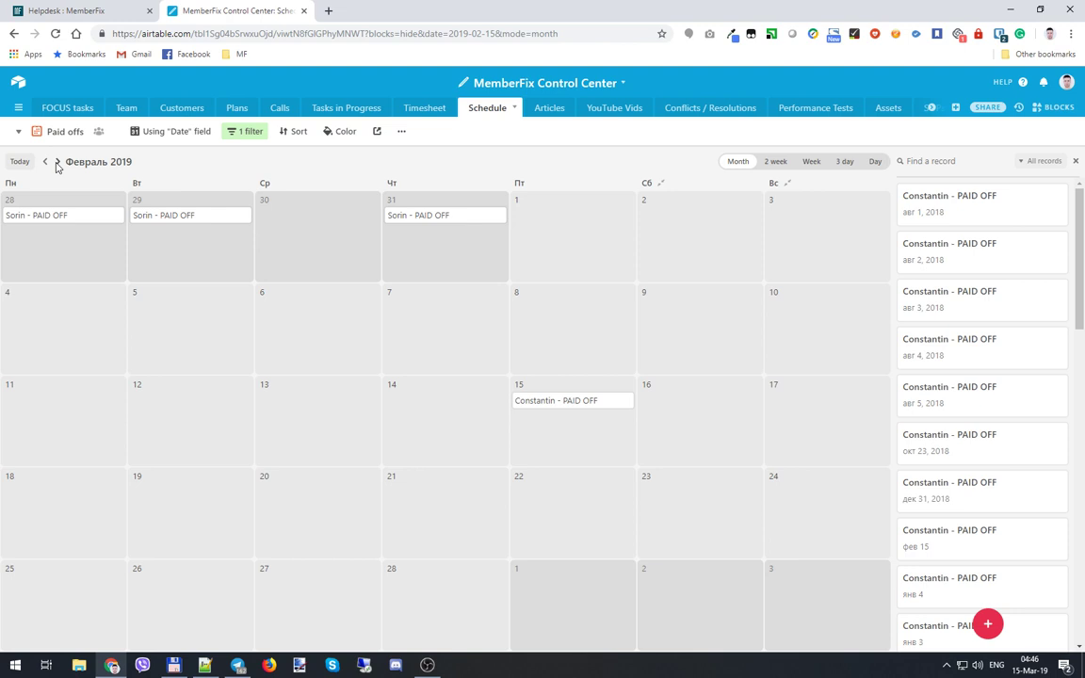
click(57, 163)
click(56, 163)
click(44, 162)
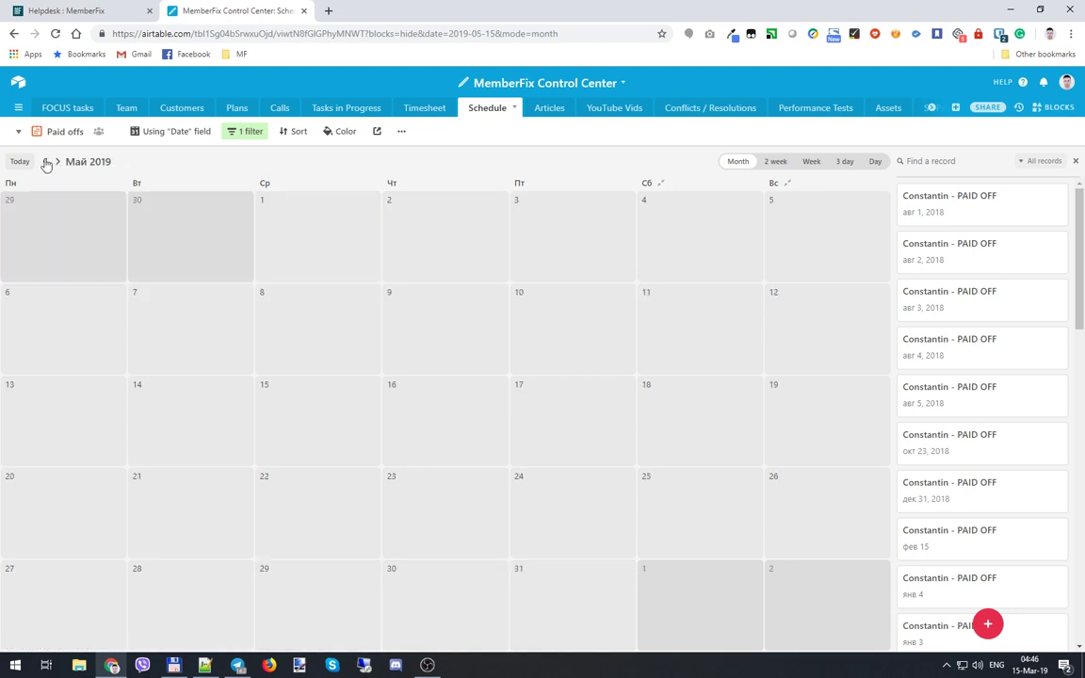
click(44, 163)
click(44, 163)
click(44, 163)
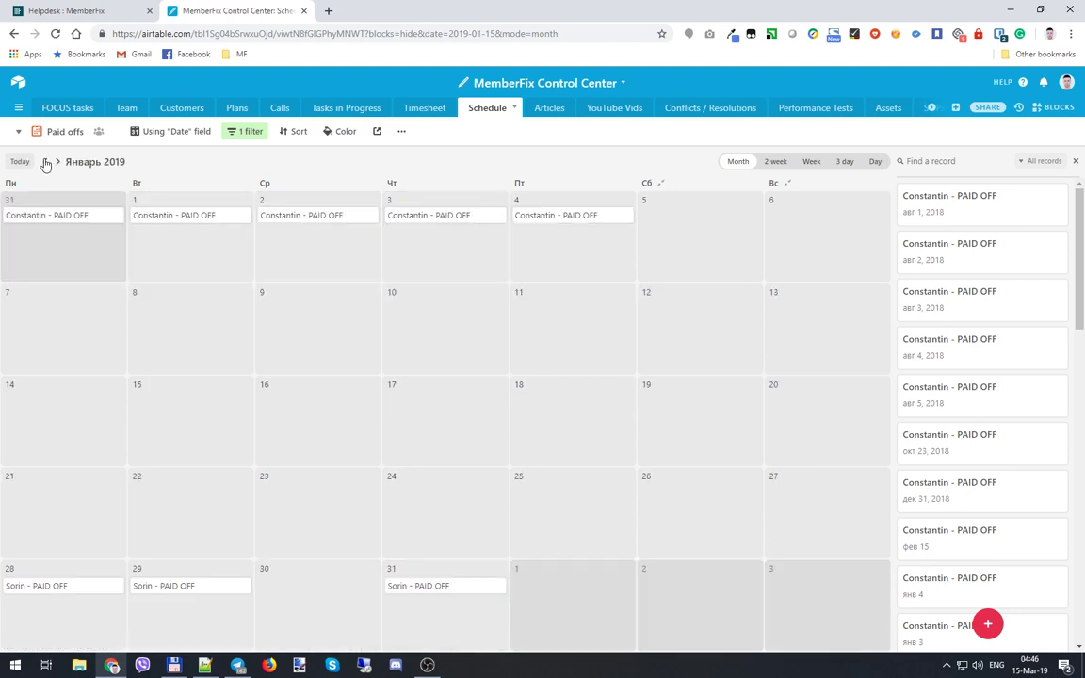
click(56, 163)
click(57, 163)
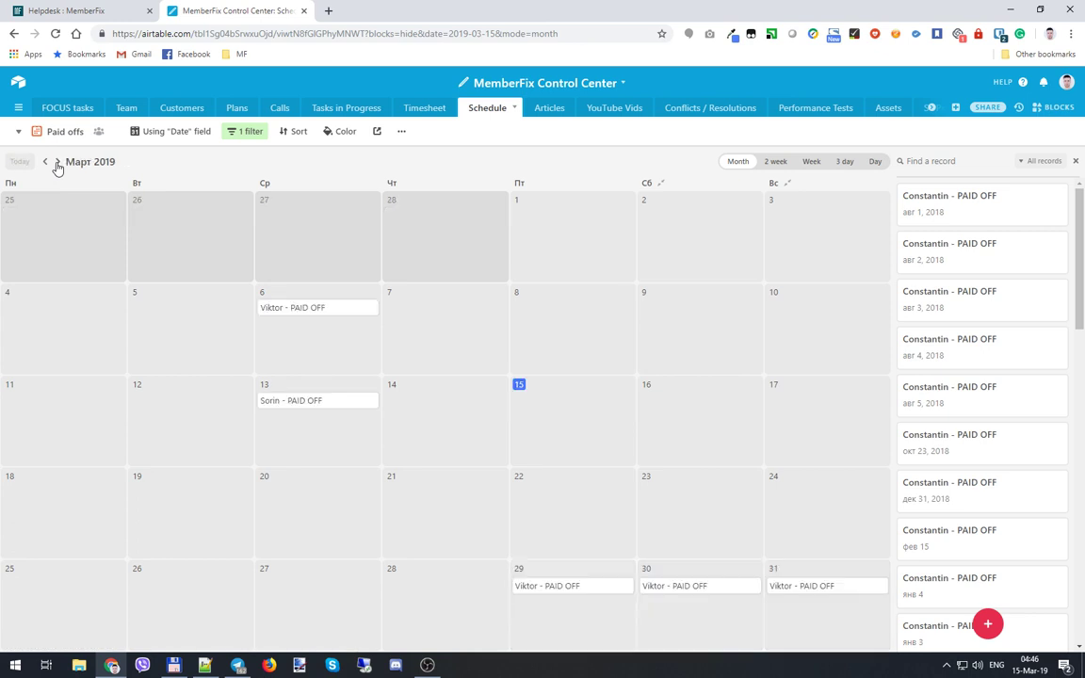
- Open the existing calendar view "Paid Offs View" and delete it
click(58, 132)
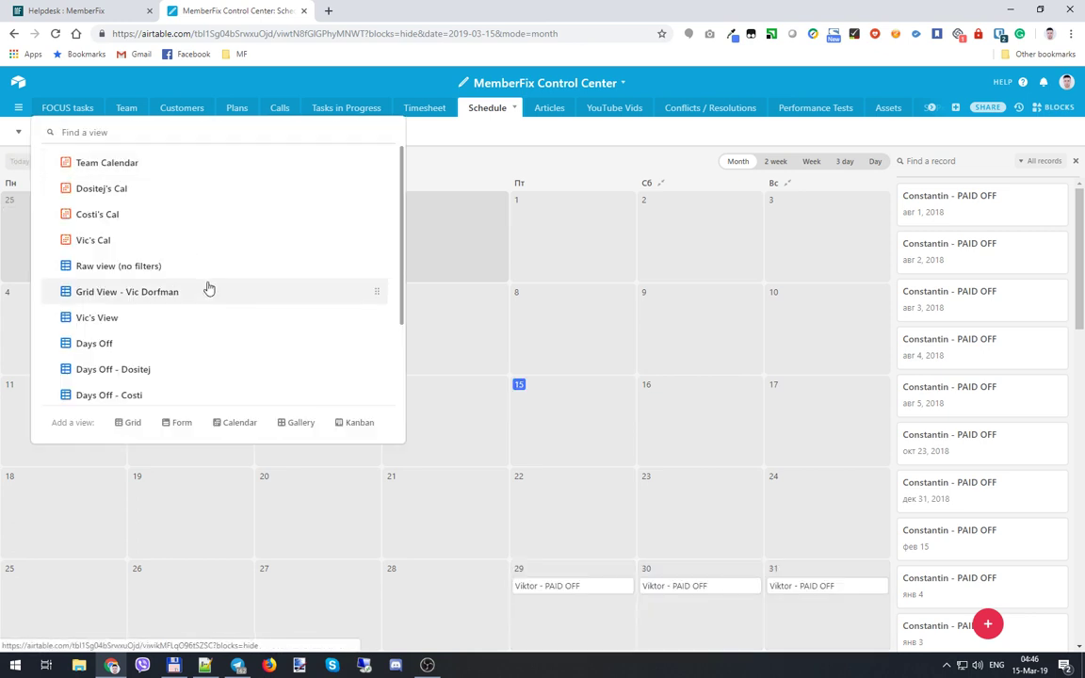
scroll(208, 288, down, 2)
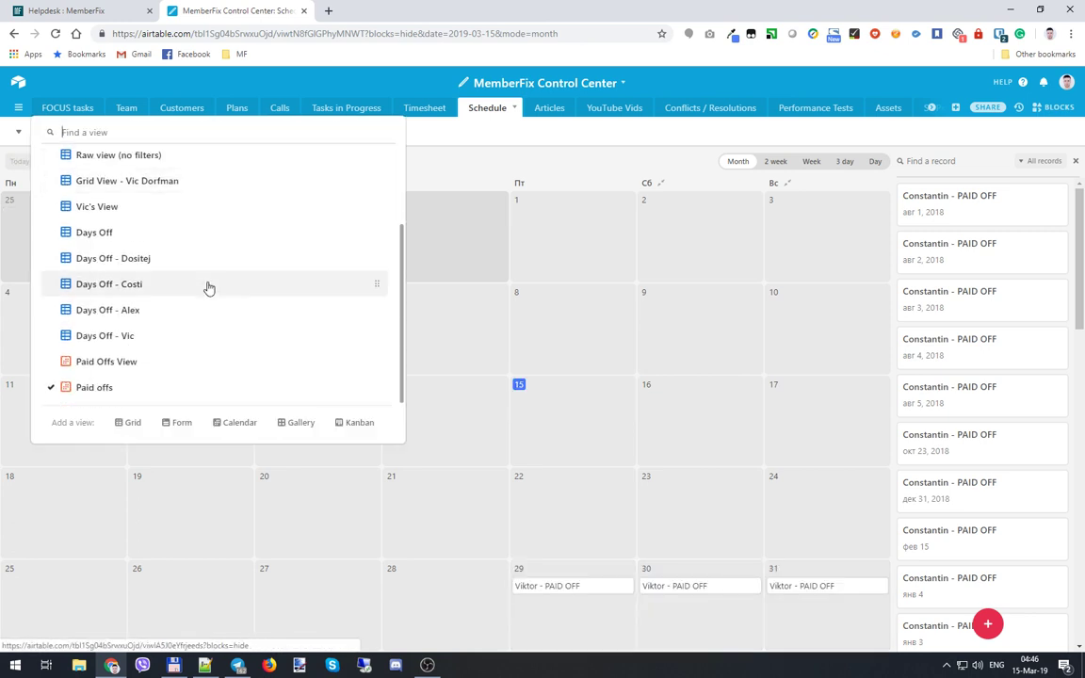
click(103, 362)
click(426, 132)
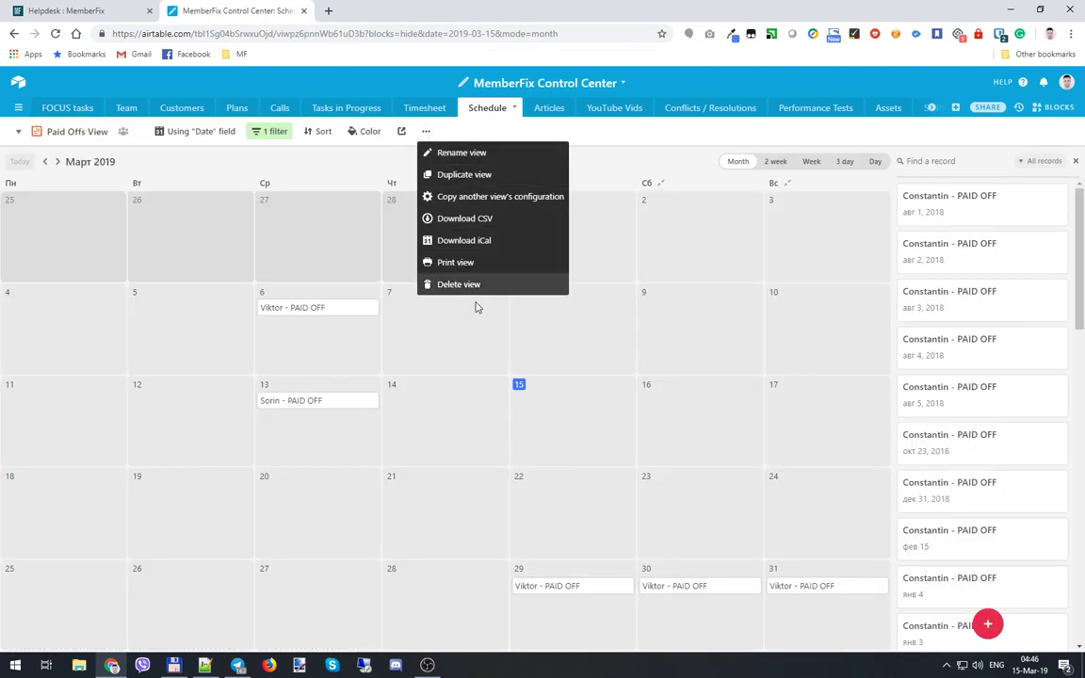
click(425, 283)
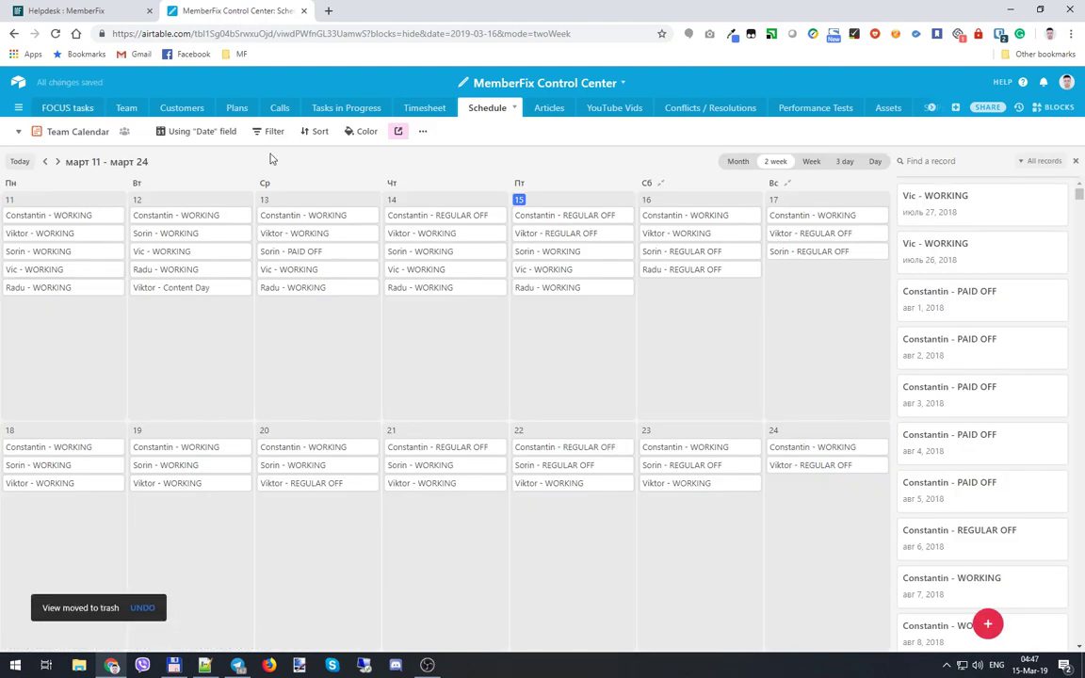
- View the Team Calendar in the month layout and return it to the two-week layout
click(75, 137)
click(524, 170)
click(737, 161)
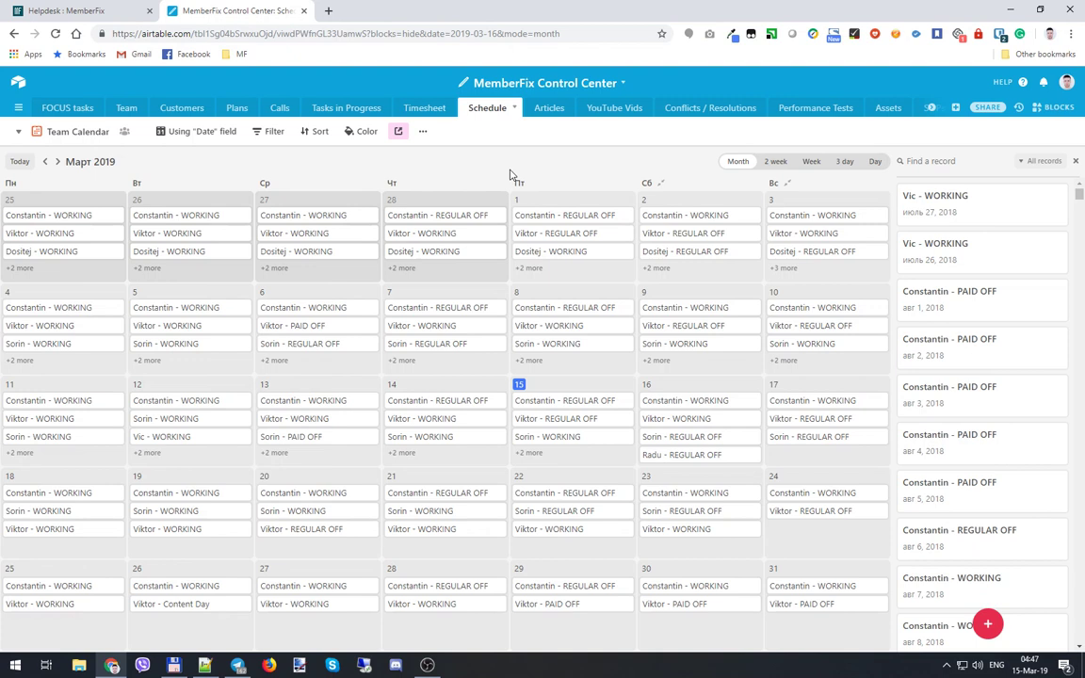
click(775, 161)
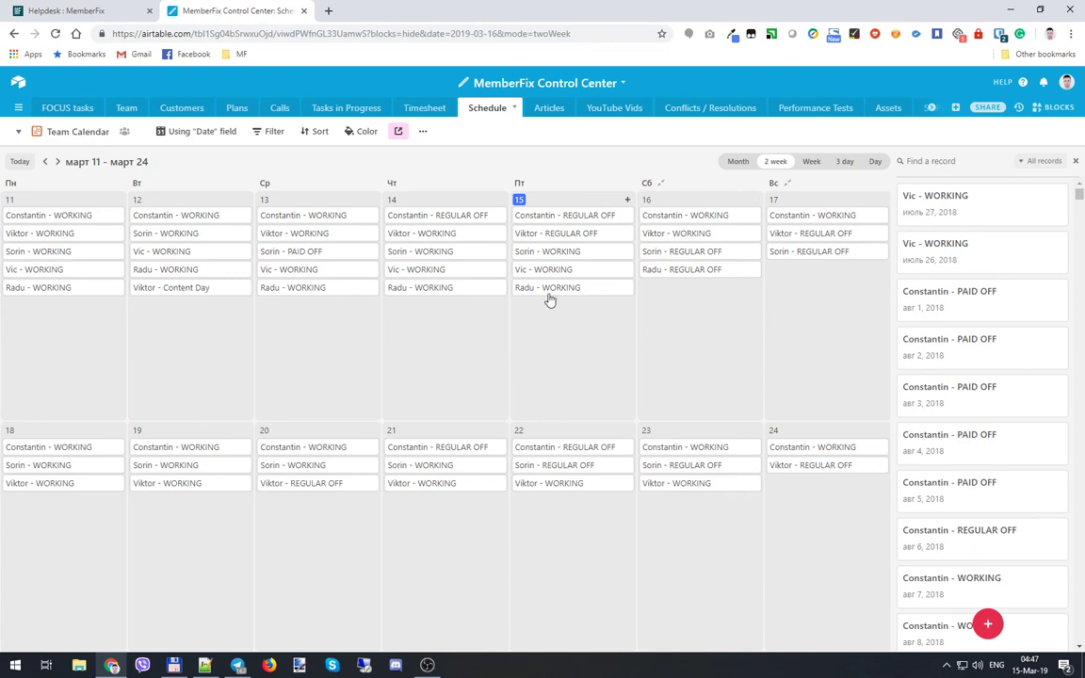
- Duplicate the last WORKING record on March 14 and move the copy via March 15 to March 16
right_click(438, 287)
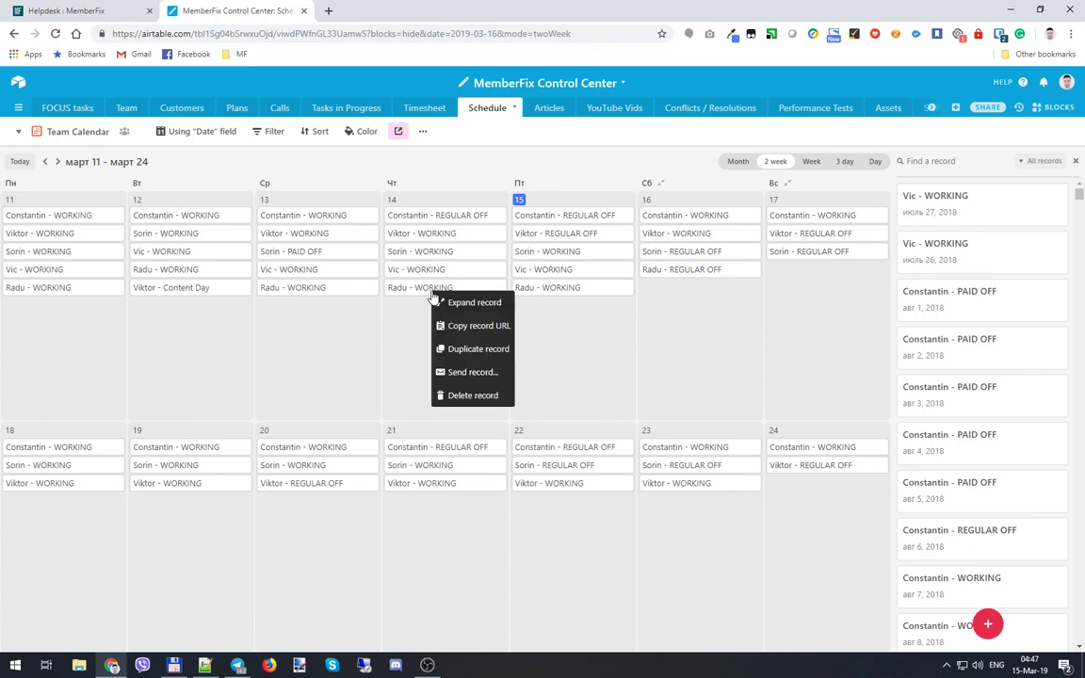
click(475, 348)
drag(443, 307, 591, 377)
drag(569, 304, 690, 353)
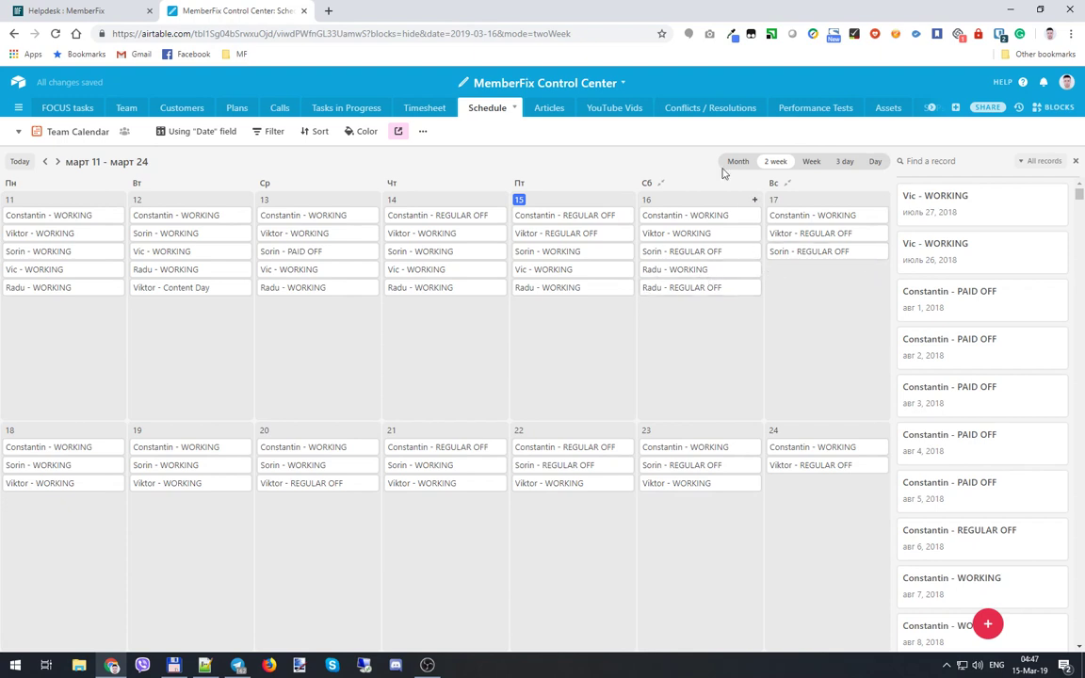
- Delete the copied WORKING record from March 16 in the Team Calendar
right_click(701, 272)
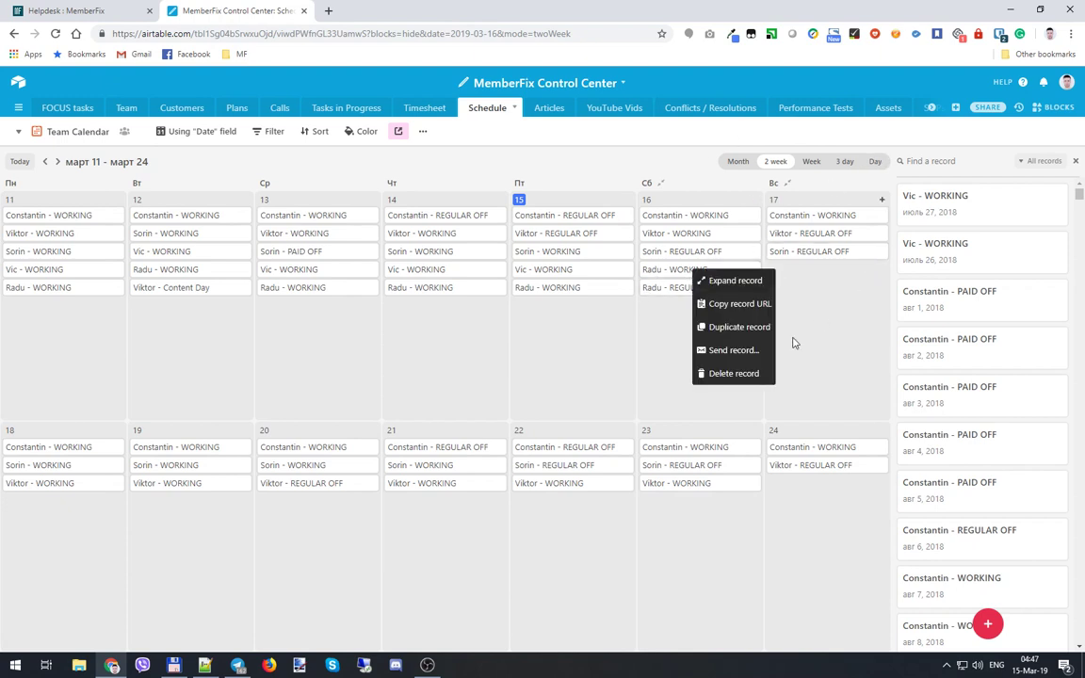
click(716, 373)
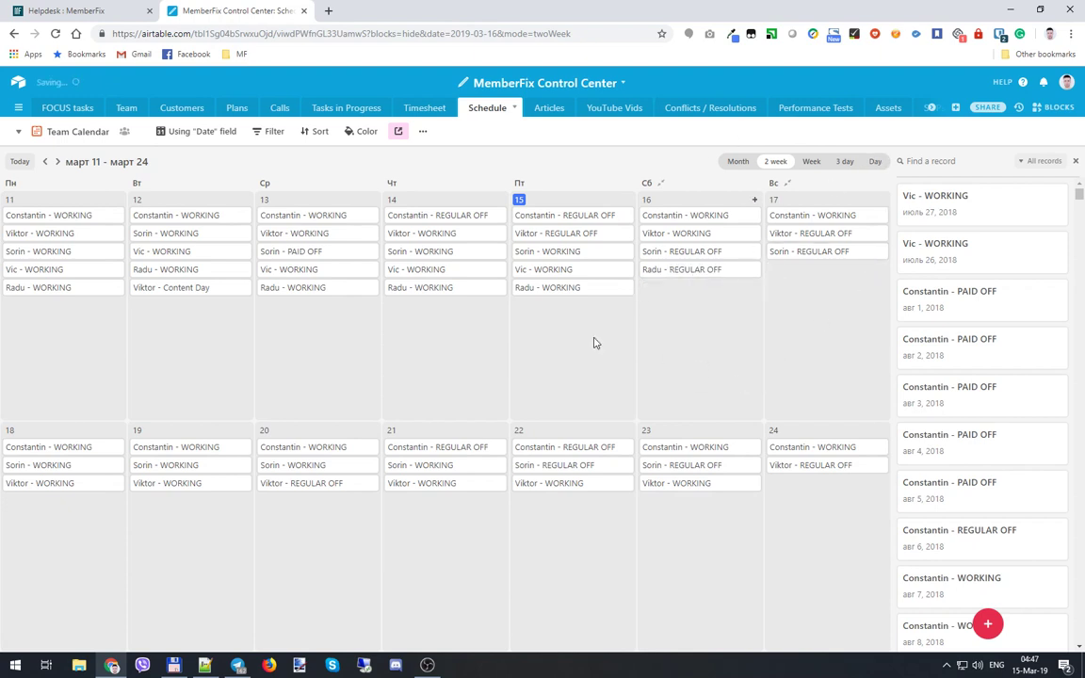
- Add a new schedule record on March 14, expand it, and link the project manager's record as its team member
click(501, 200)
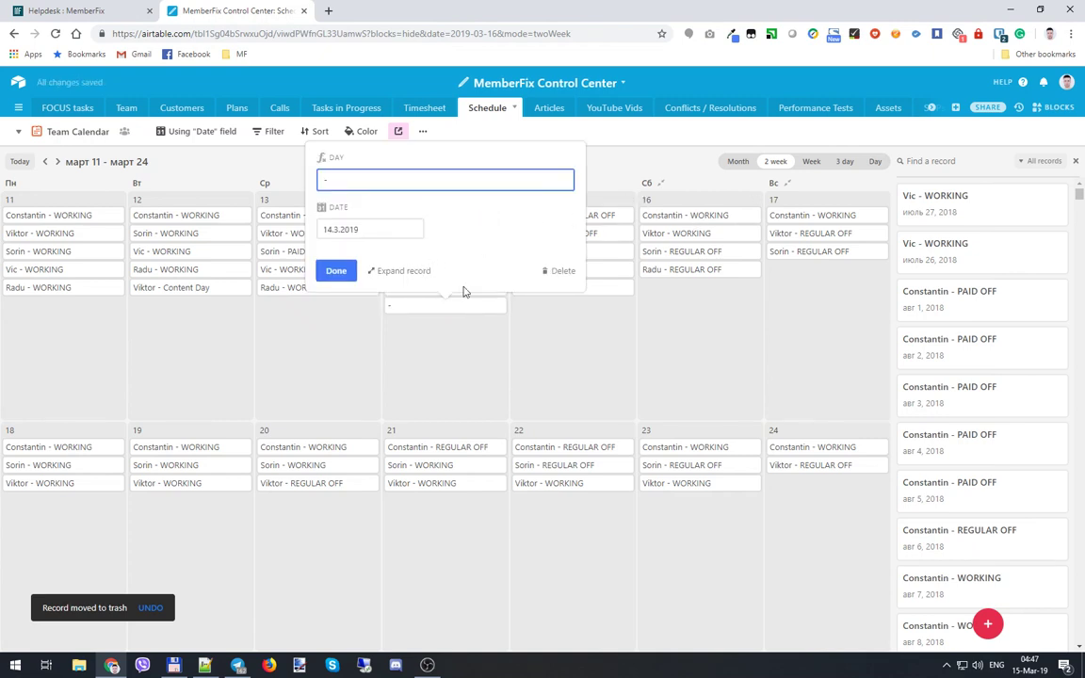
click(403, 271)
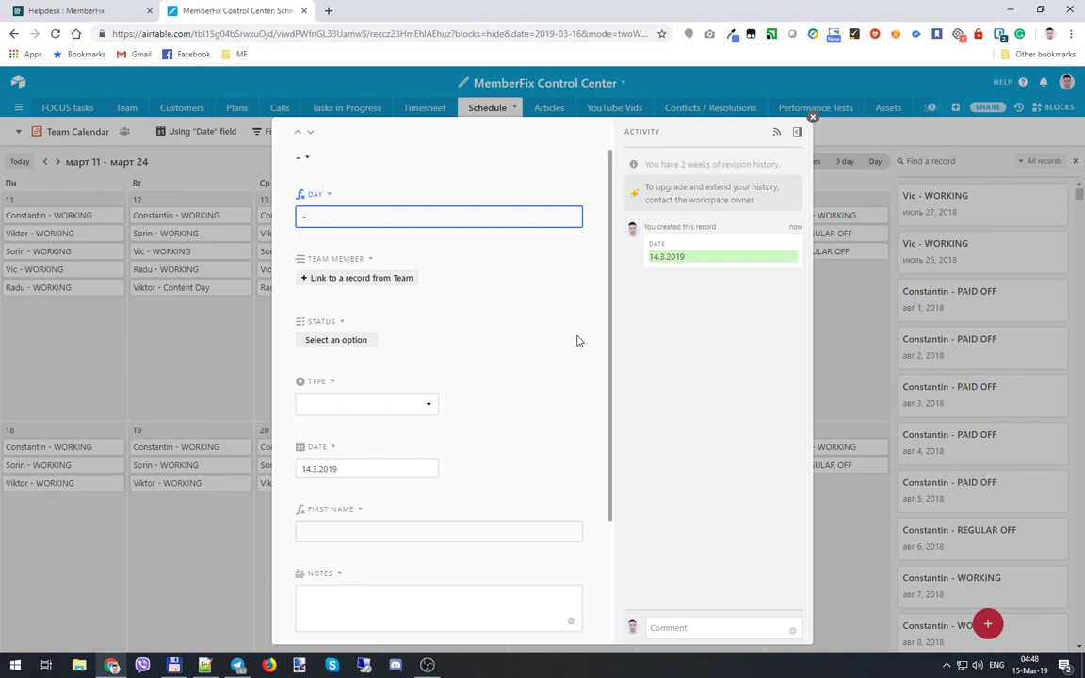
click(345, 281)
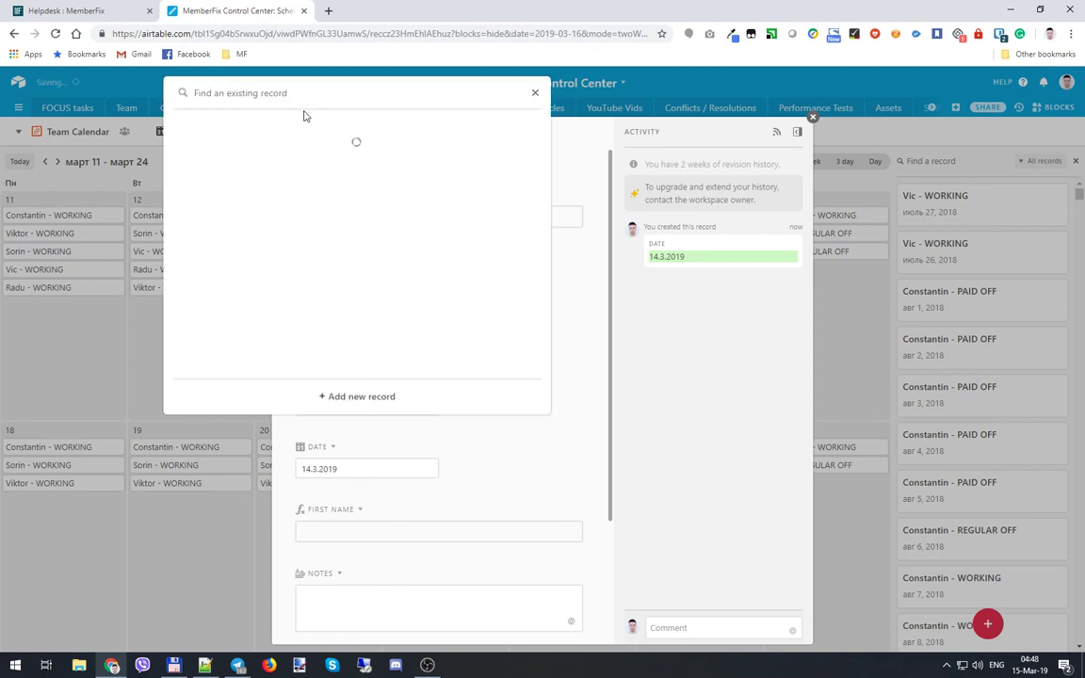
text(vikt)
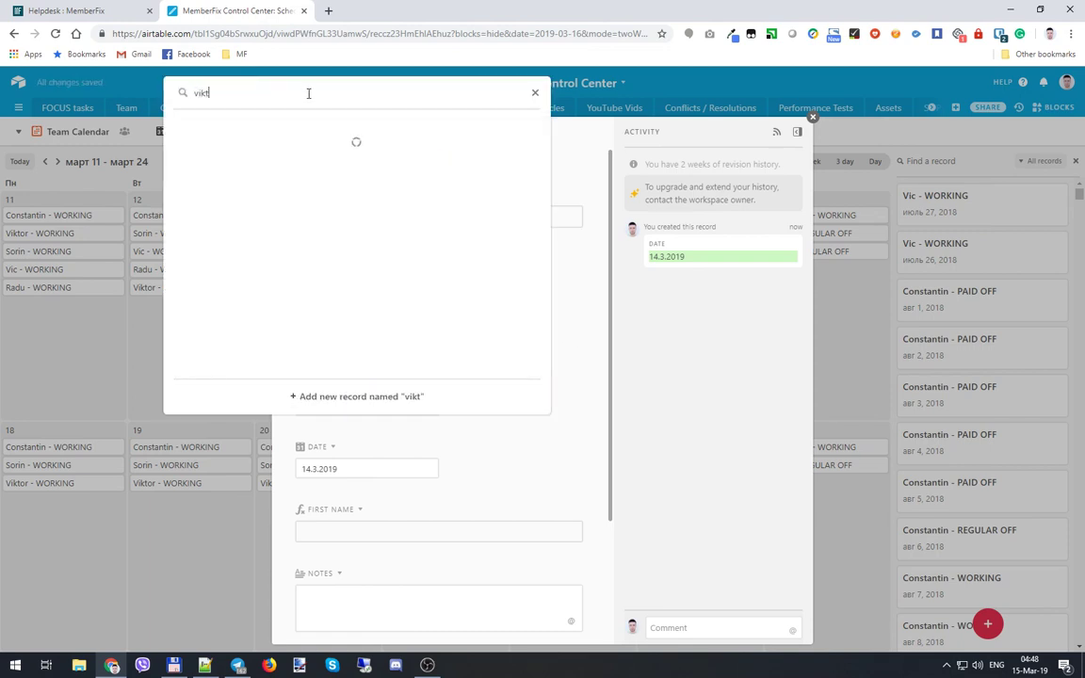
click(315, 201)
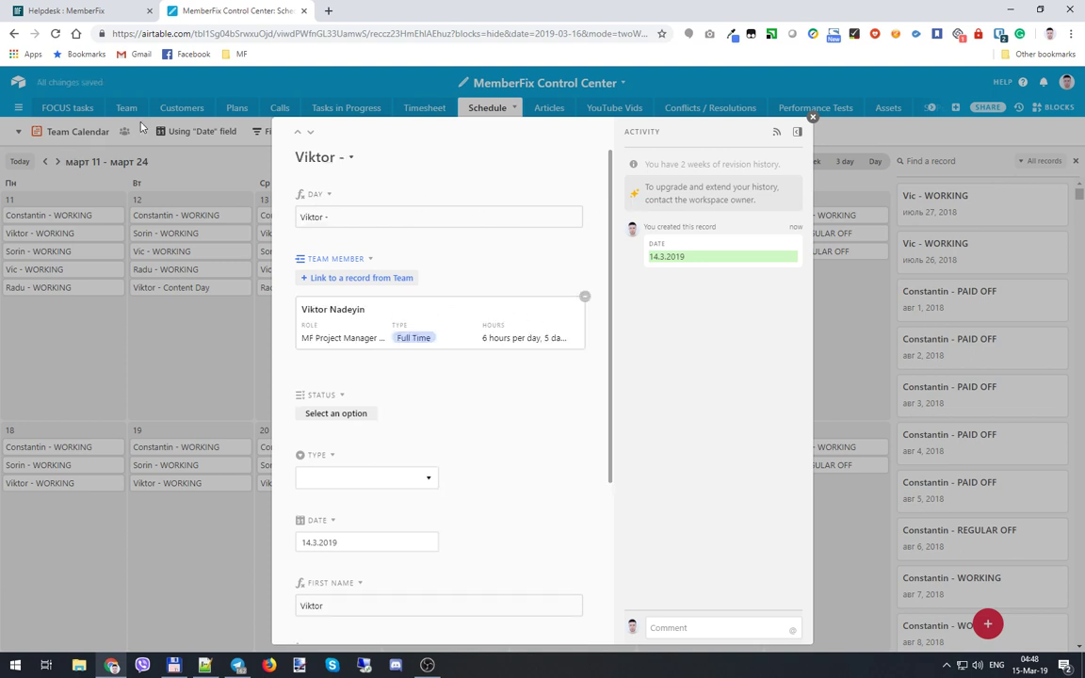
- Set the new March 14 record's status to Content Day, look at its empty notes field, and close the record
click(348, 414)
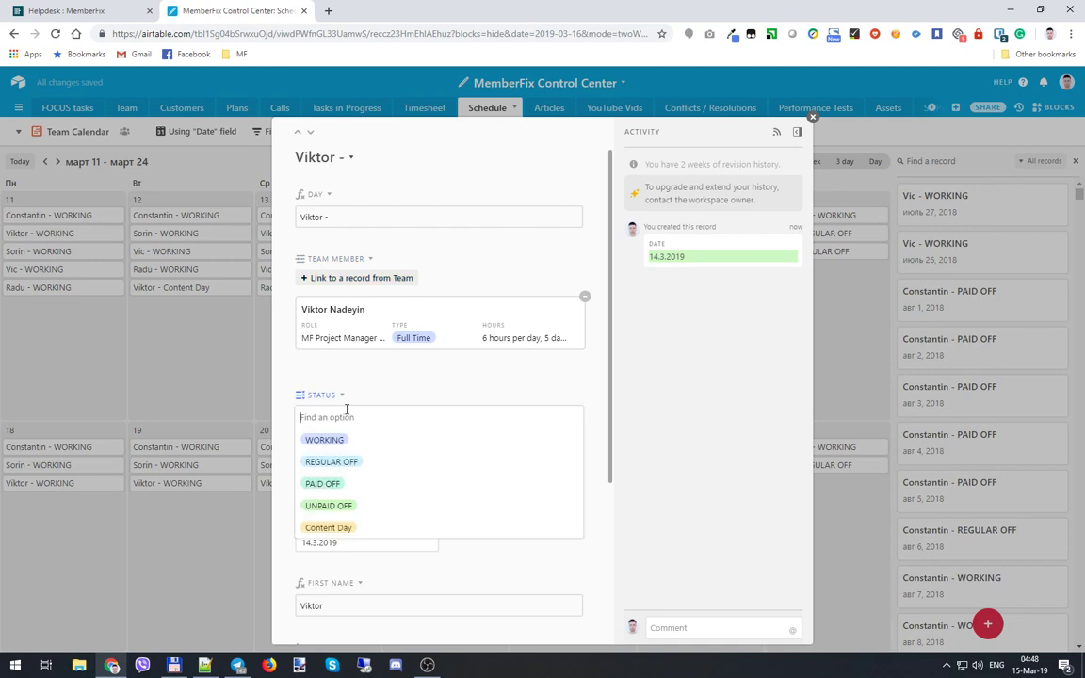
click(344, 527)
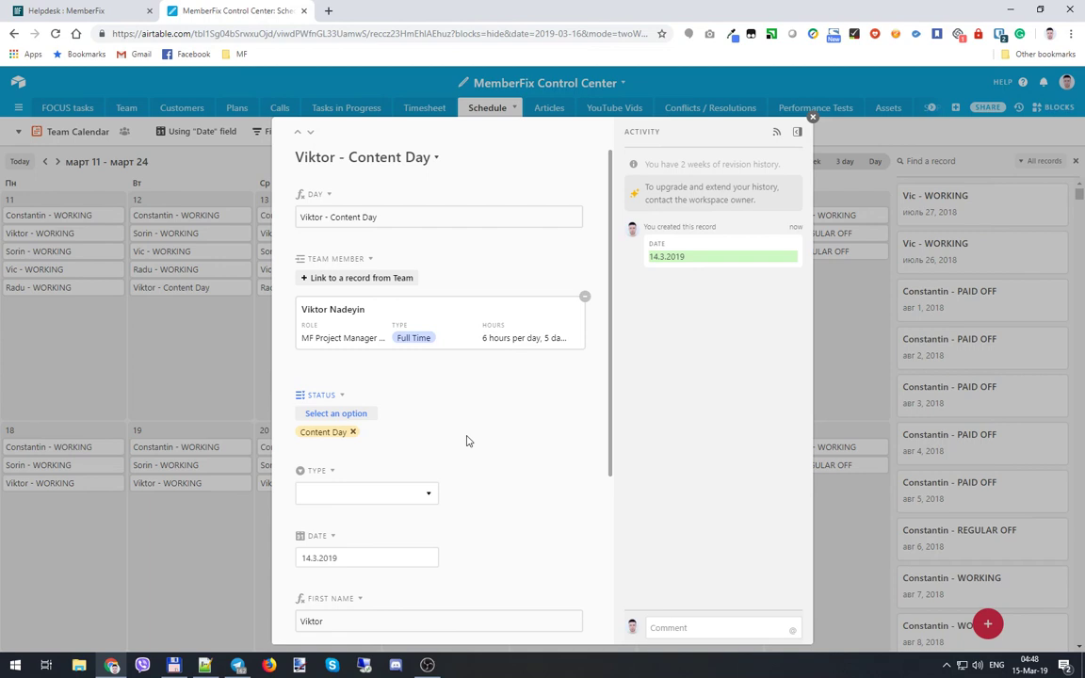
scroll(542, 458, down, 3)
click(378, 452)
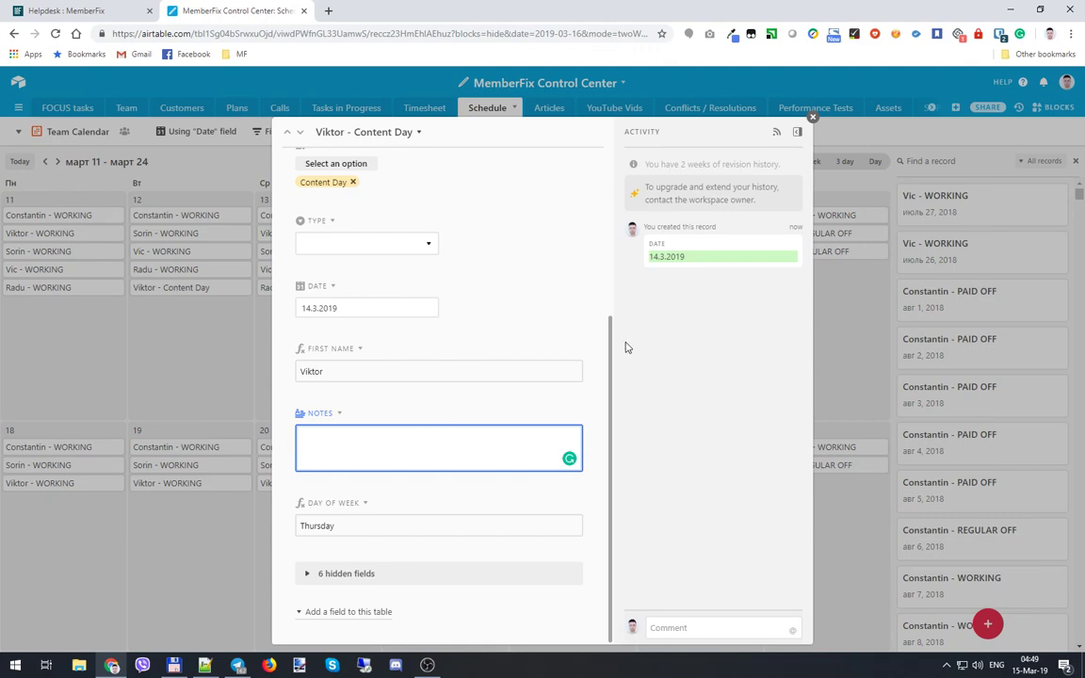
click(811, 120)
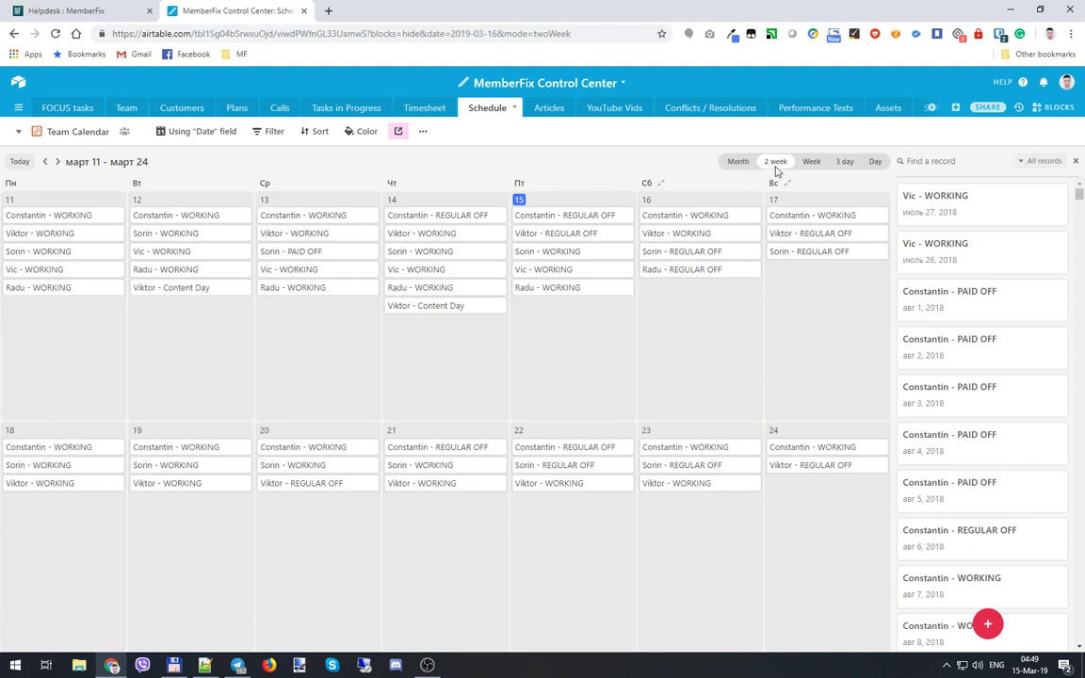
- Delete the new Content Day record from March 14
right_click(429, 311)
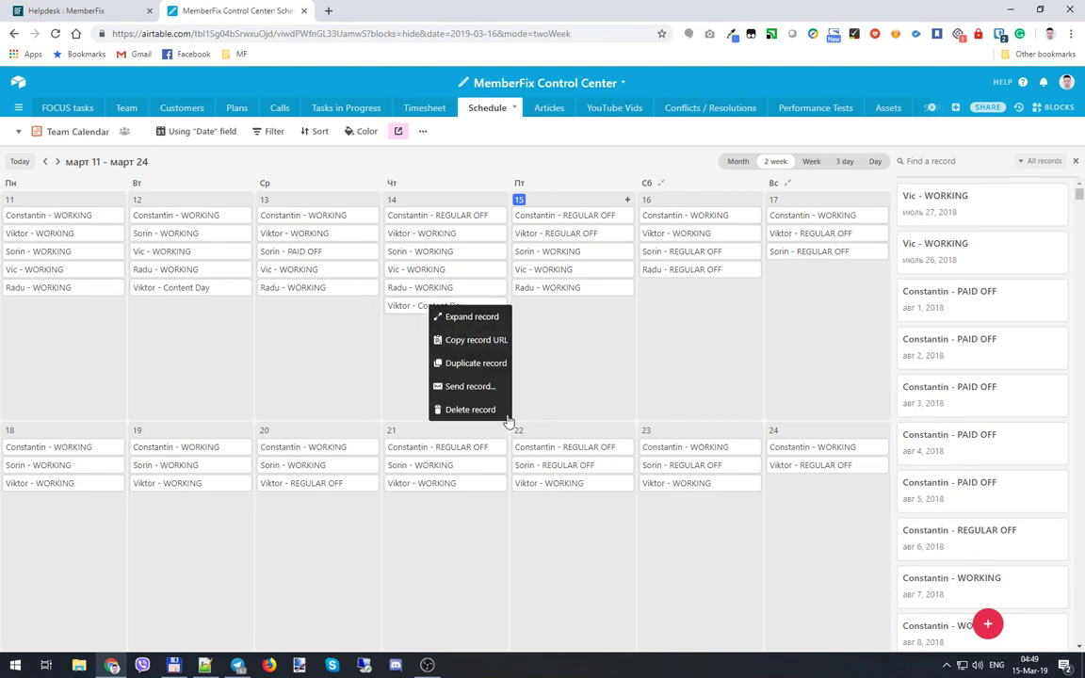
click(466, 410)
- Open the last individual team member's calendar view and examine the notes checklist in its March 14 WORKING record
click(63, 134)
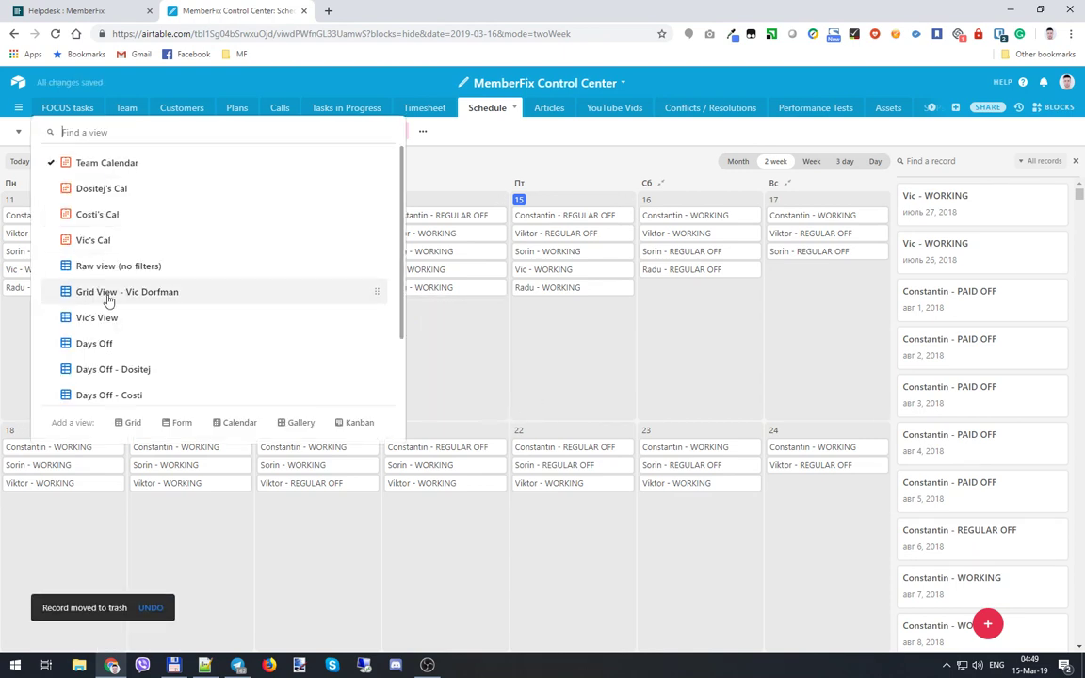
click(90, 237)
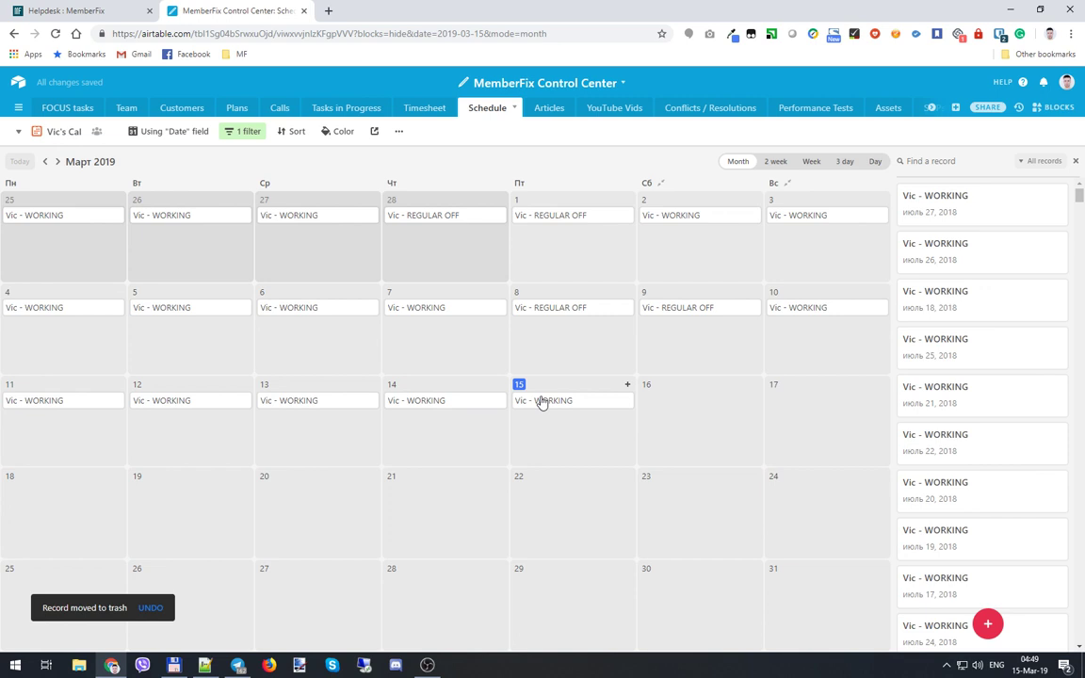
click(441, 402)
click(386, 365)
scroll(530, 443, down, 6)
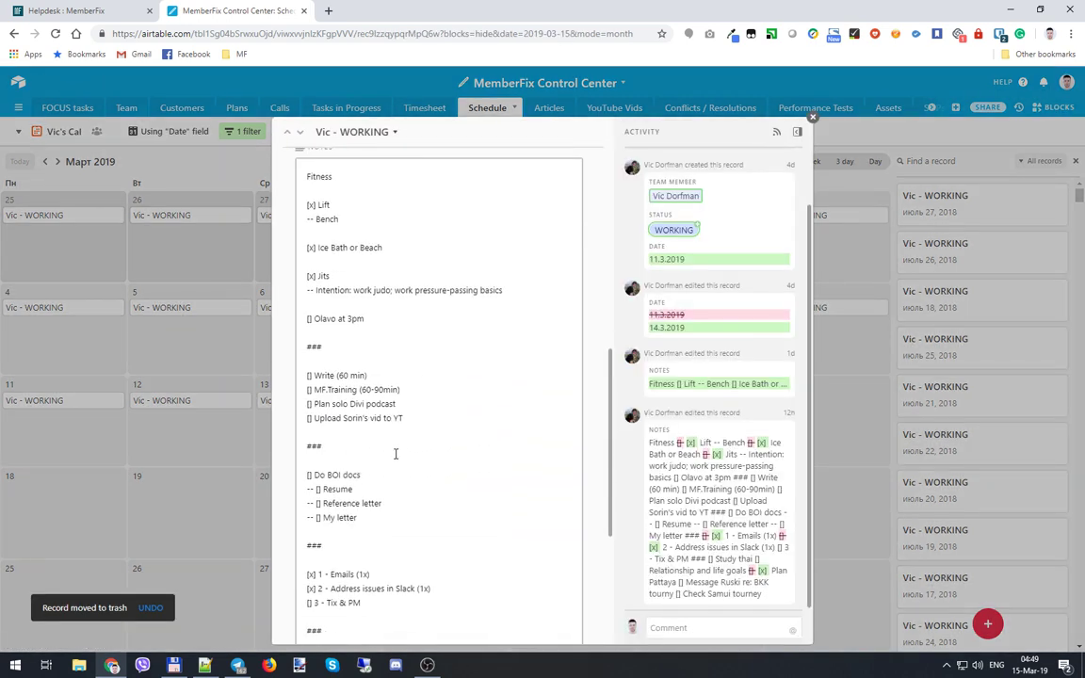
scroll(471, 466, down, 3)
scroll(476, 469, down, 1)
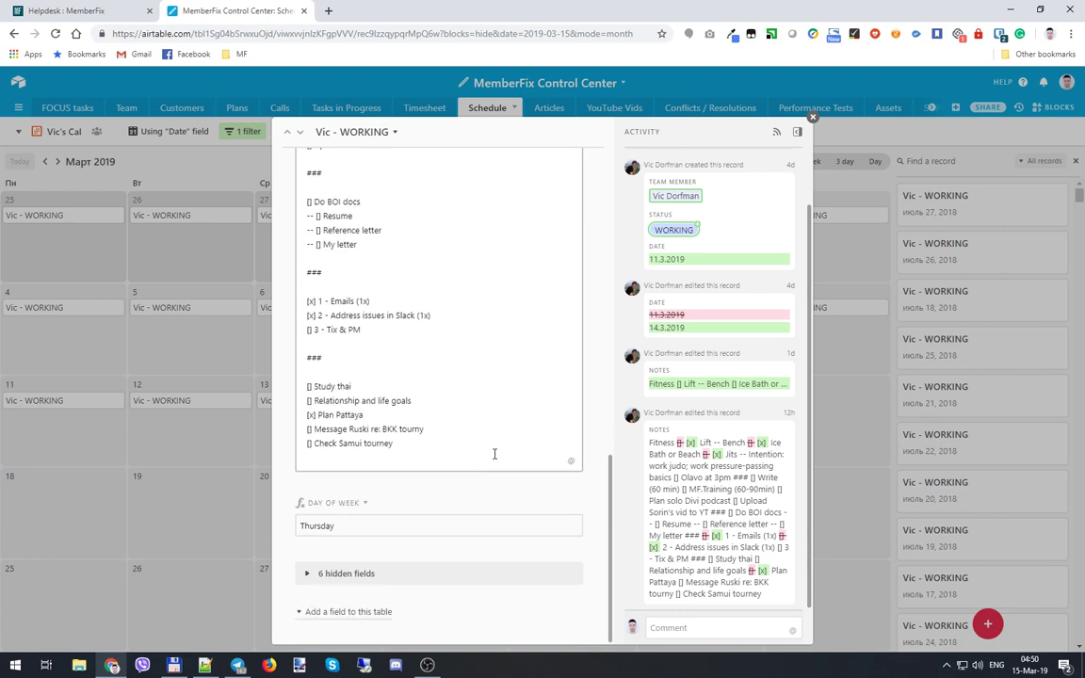
scroll(504, 414, up, 5)
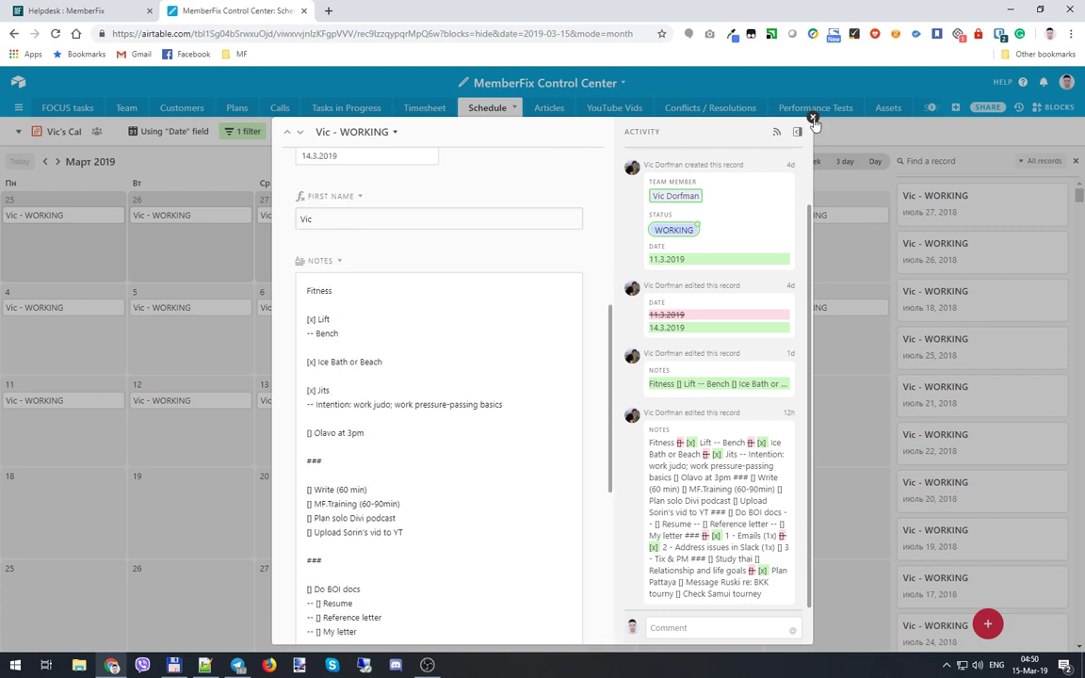
click(812, 117)
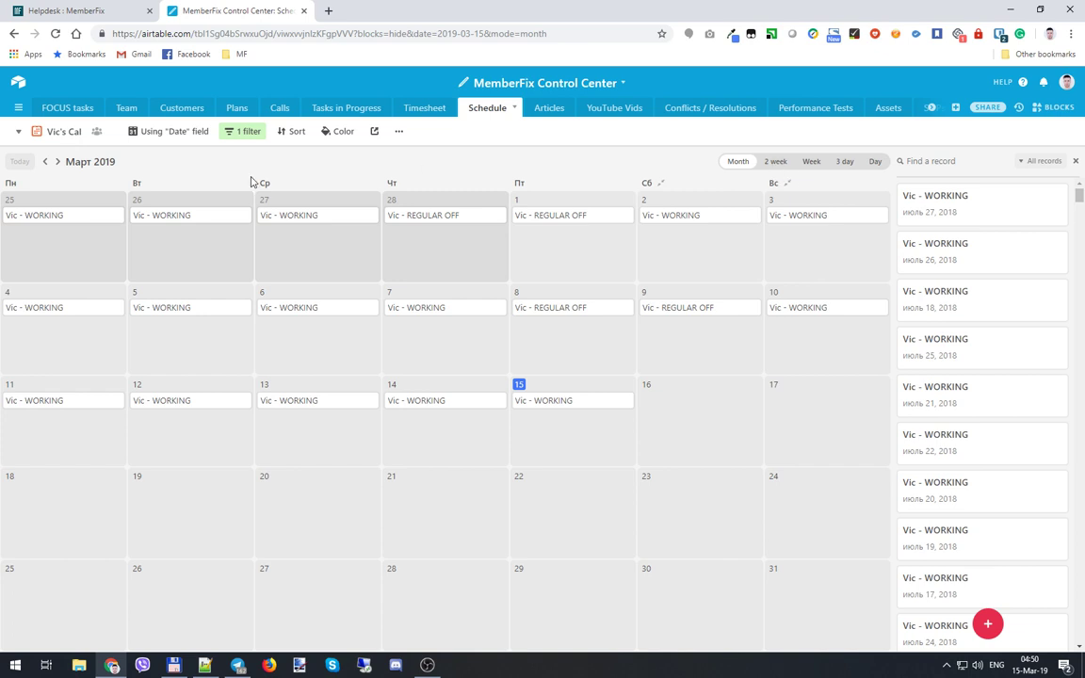
- Return to the Team Calendar view and hide the record list beside the calendar
click(31, 138)
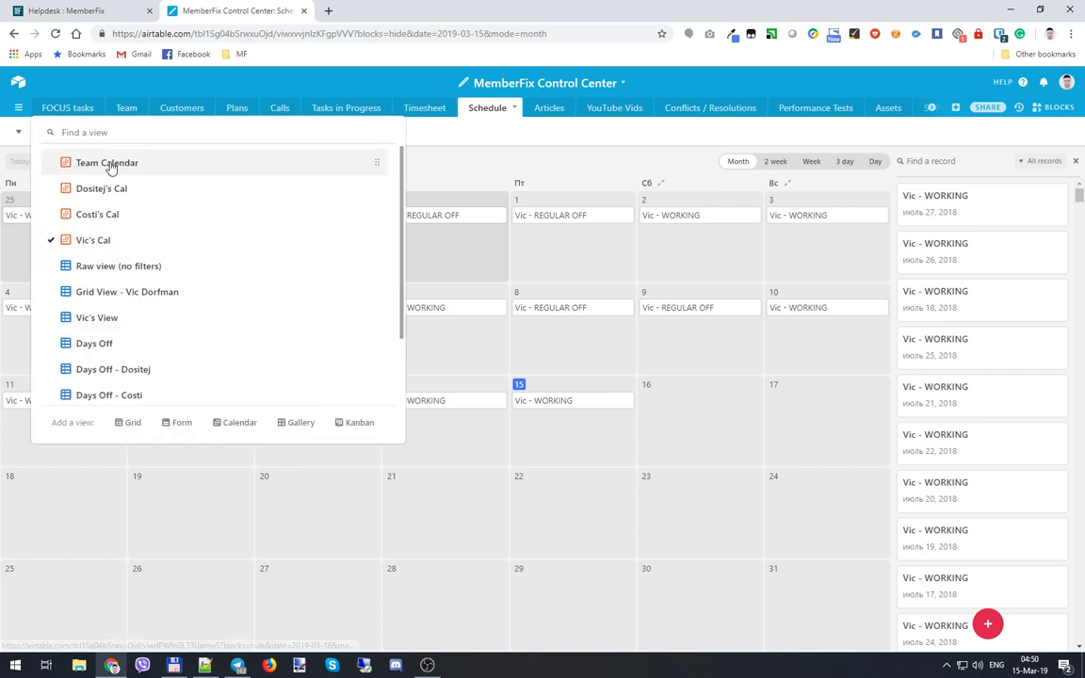
click(107, 163)
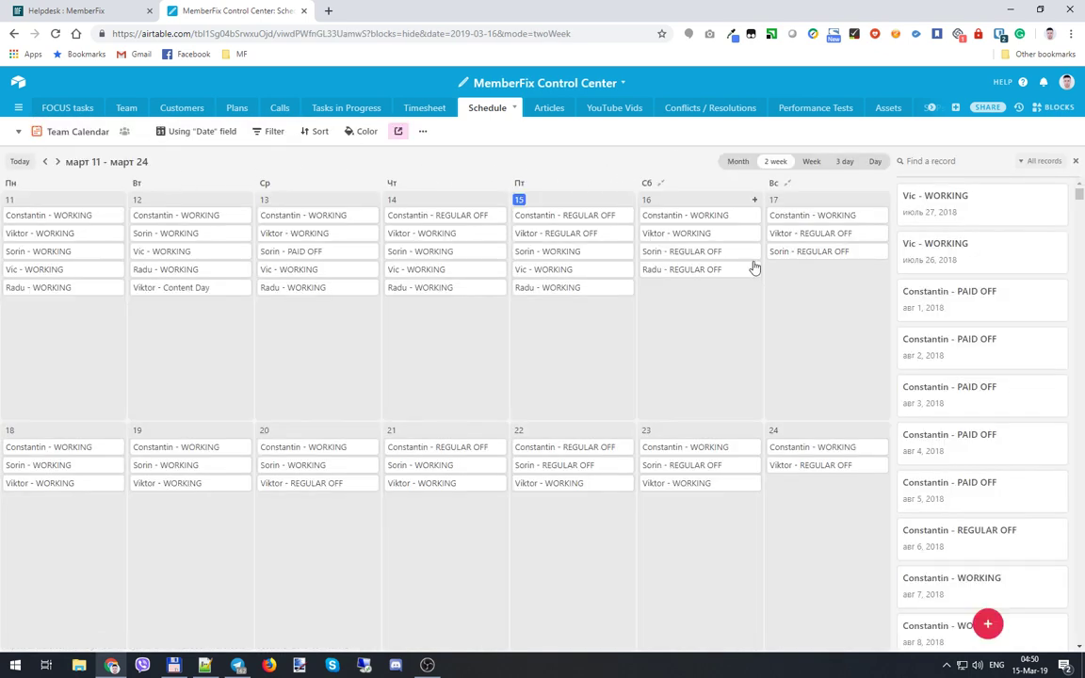
click(1075, 160)
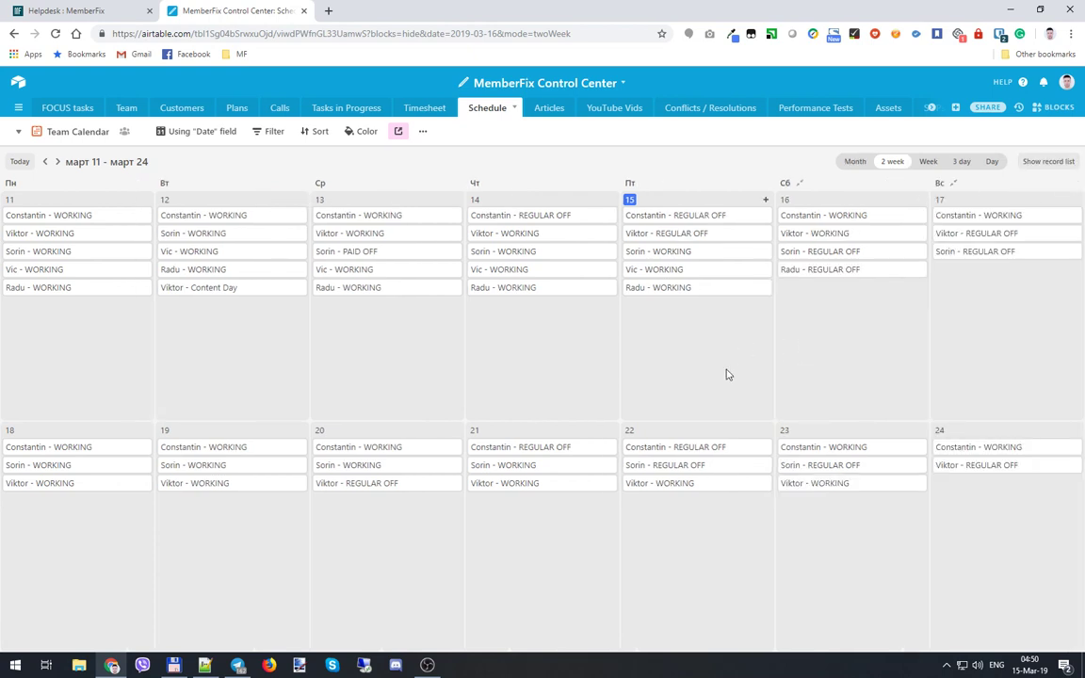